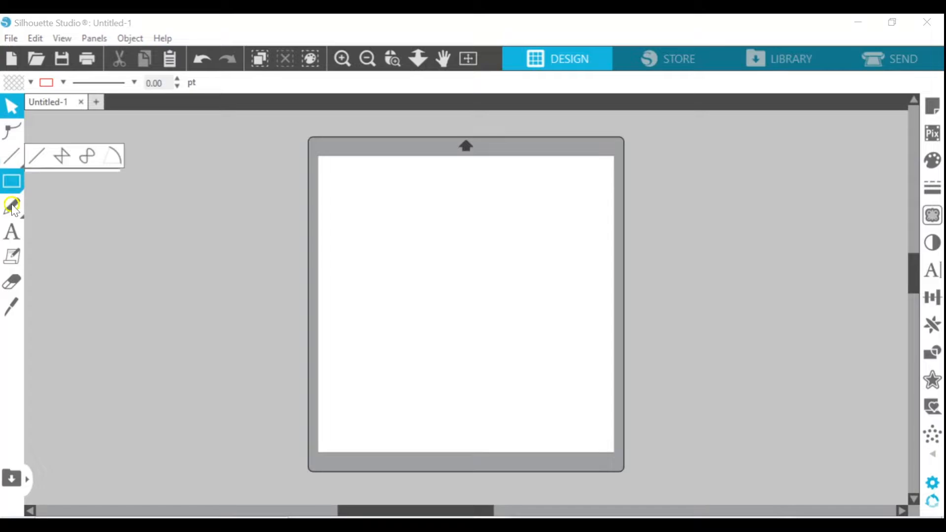
left_click(12, 307)
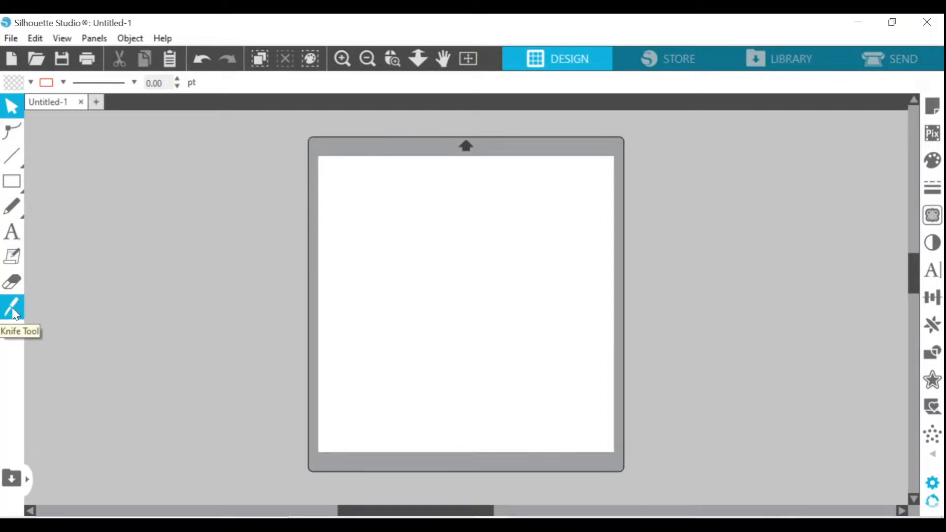
left_click(15, 181)
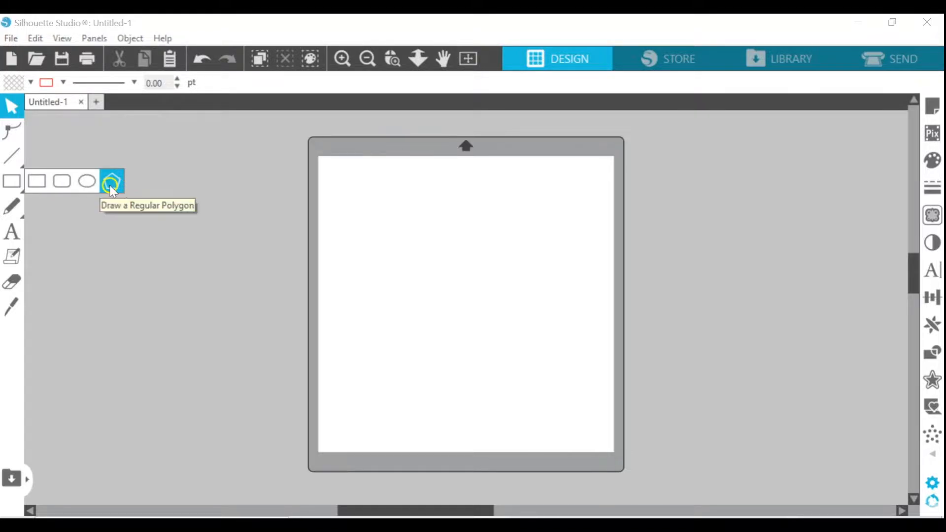
Switch the program view to Designer Edition Plus and show its palette of preset shapes
left_click(163, 38)
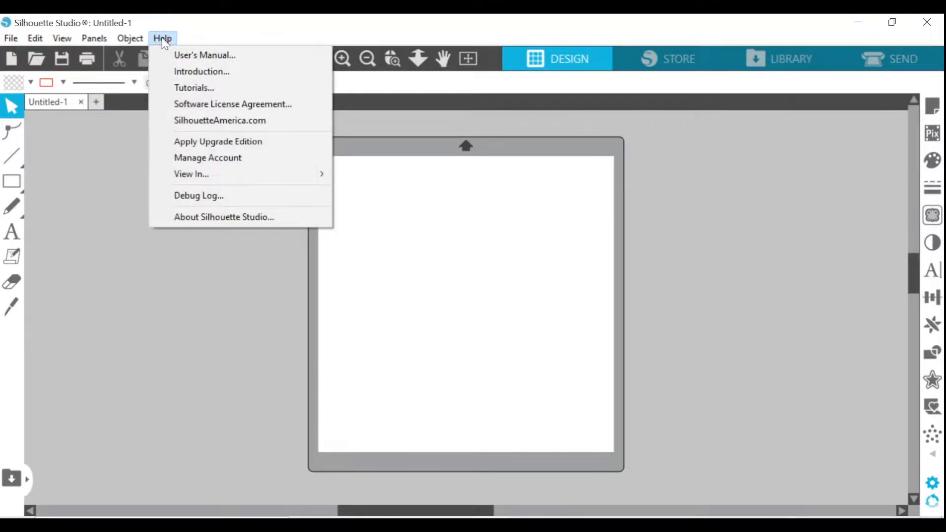
mouse_move(190, 175)
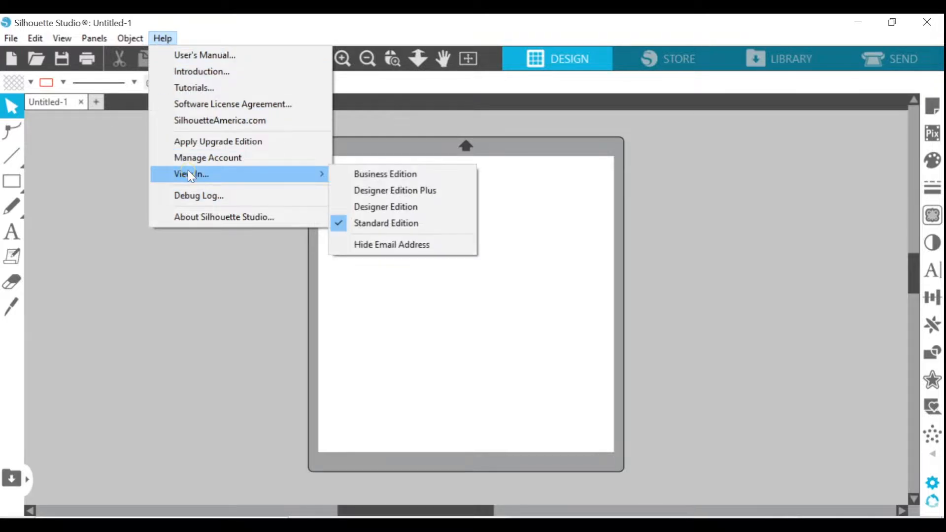
left_click(370, 191)
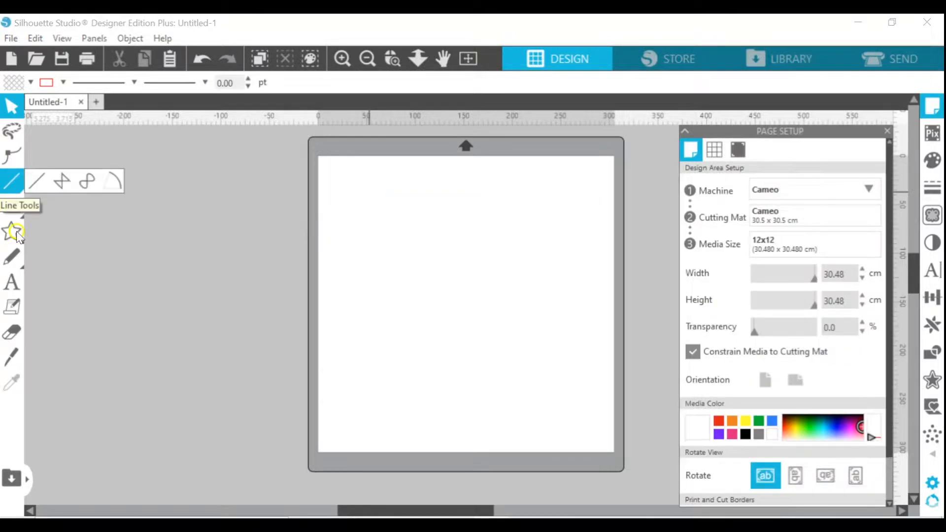
mouse_move(15, 234)
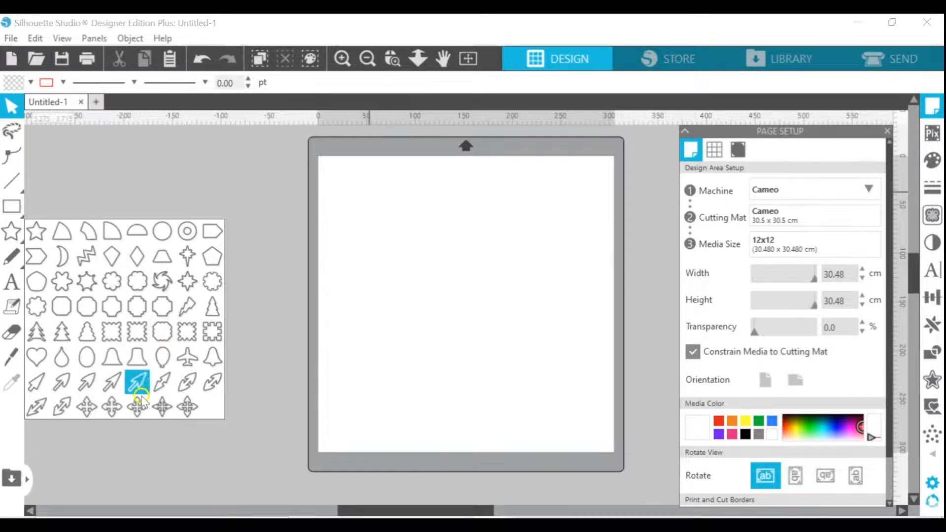
Switch the program view back to Standard Edition
left_click(163, 38)
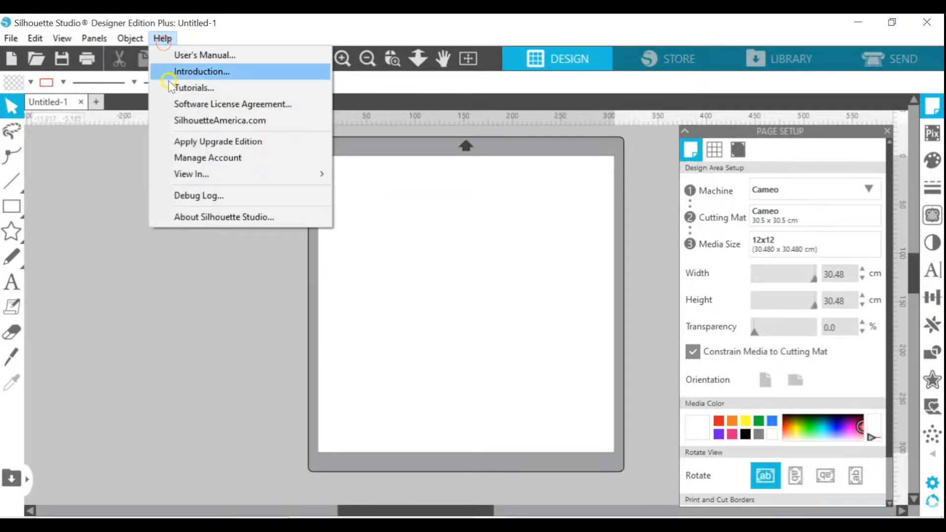
mouse_move(276, 174)
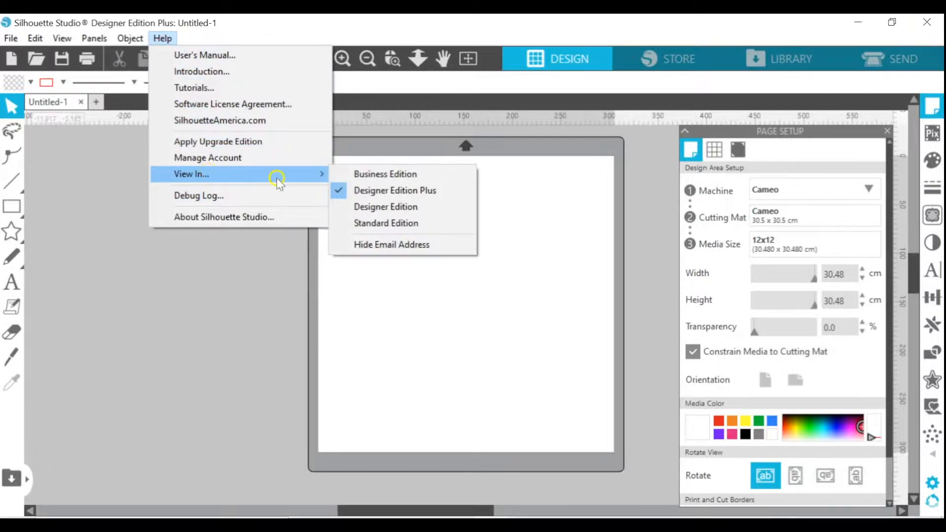
left_click(392, 220)
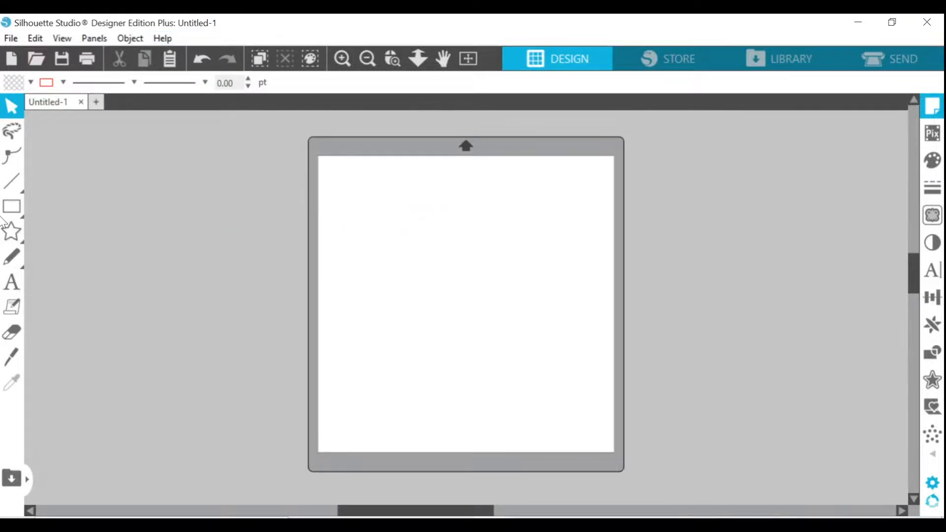
Draw a rectangle about 8.2 by 6.9 cm near the page's upper-left corner
left_click(9, 208)
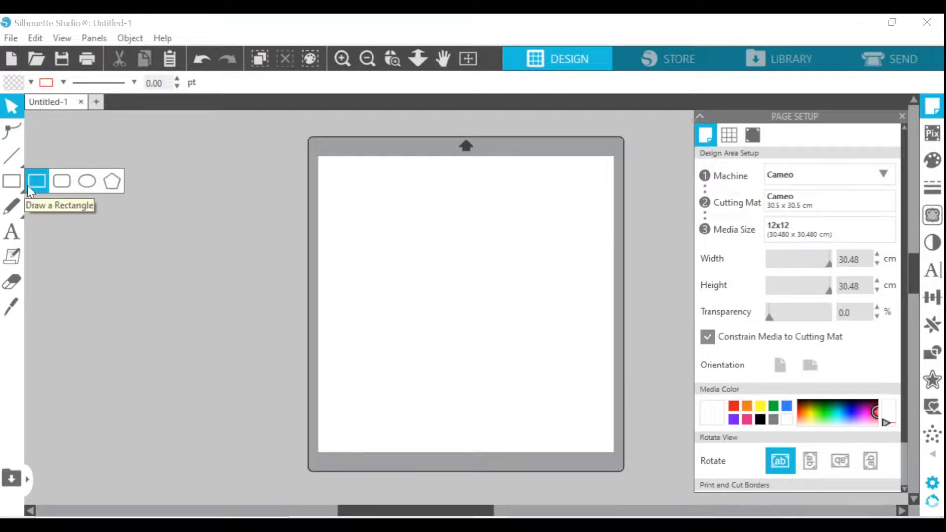
left_click(64, 186)
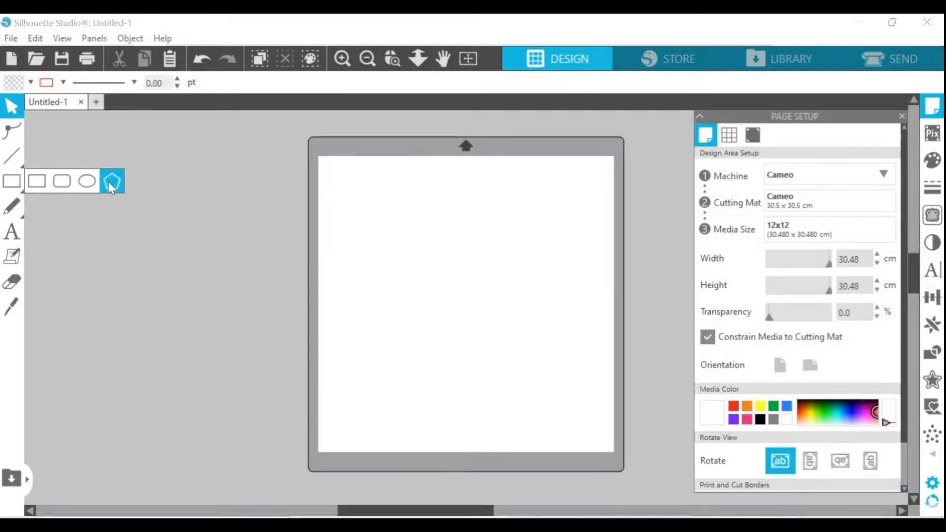
left_click(37, 183)
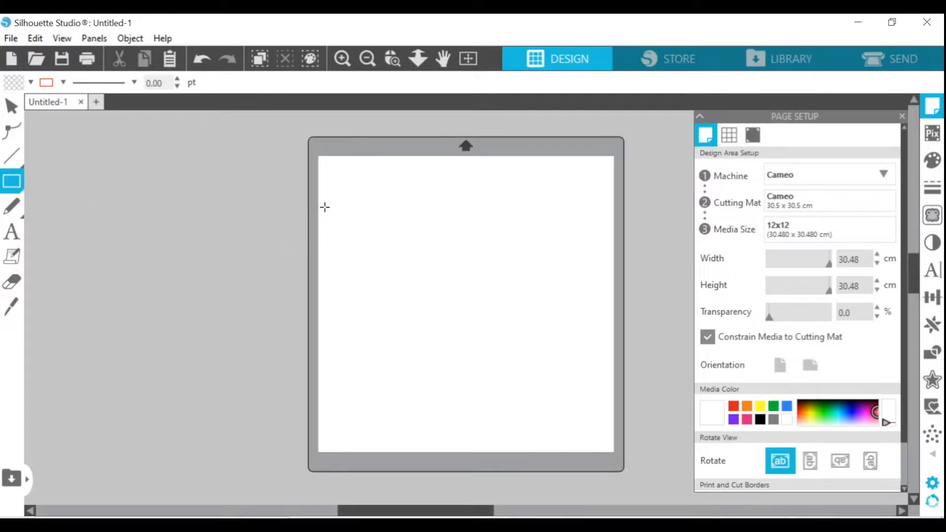
mouse_move(343, 179)
left_mouse_down()
mouse_move(420, 230)
mouse_move(423, 246)
left_mouse_up()
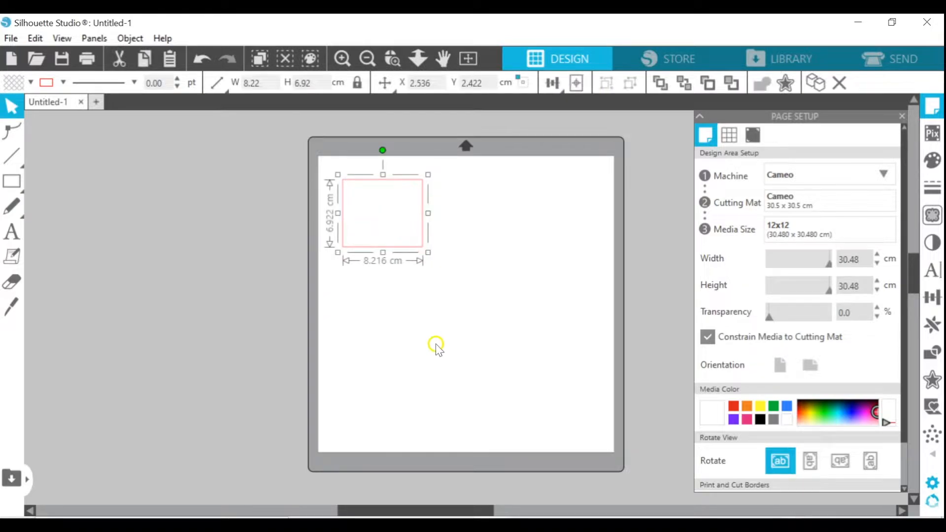
Draw a square about 5.7 cm wide and place it just to the right of the rectangle
left_click(12, 181)
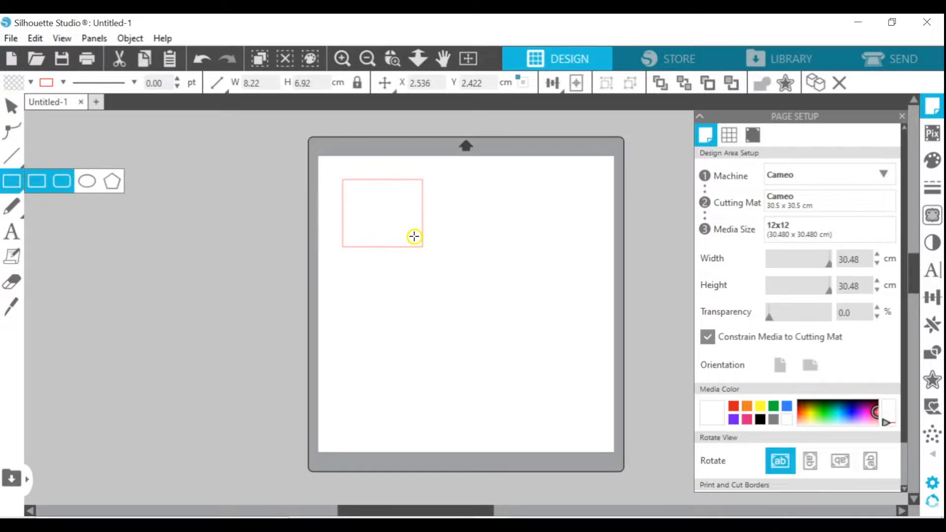
left_click(472, 205)
left_click_drag(493, 233, 532, 255)
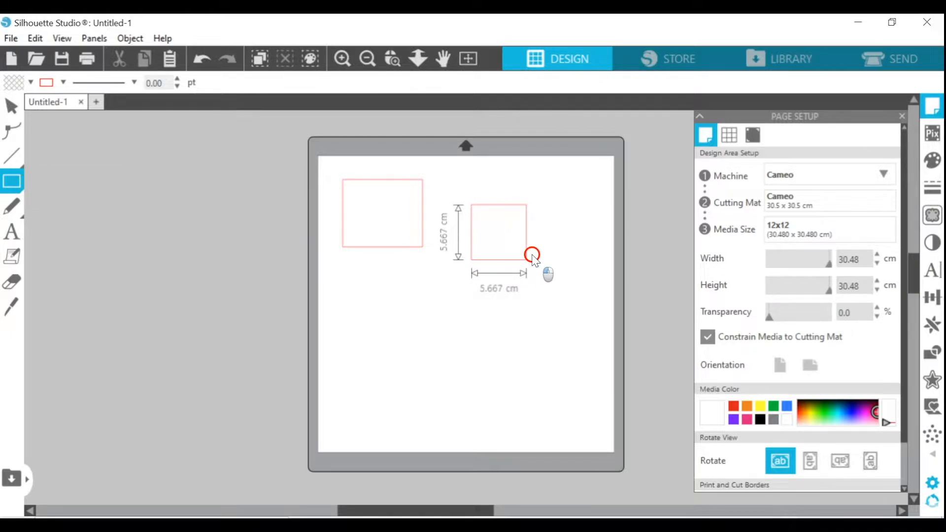
left_click_drag(514, 262, 492, 239)
Draw a rounded rectangle about 7.5 by 5.2 cm below the first rectangle
left_click(19, 182)
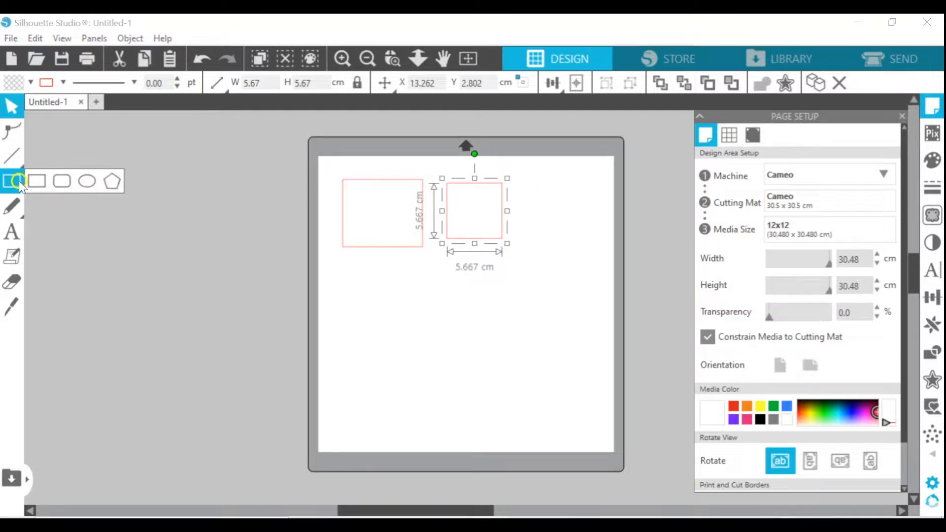
left_click(72, 183)
left_click_drag(334, 283, 407, 334)
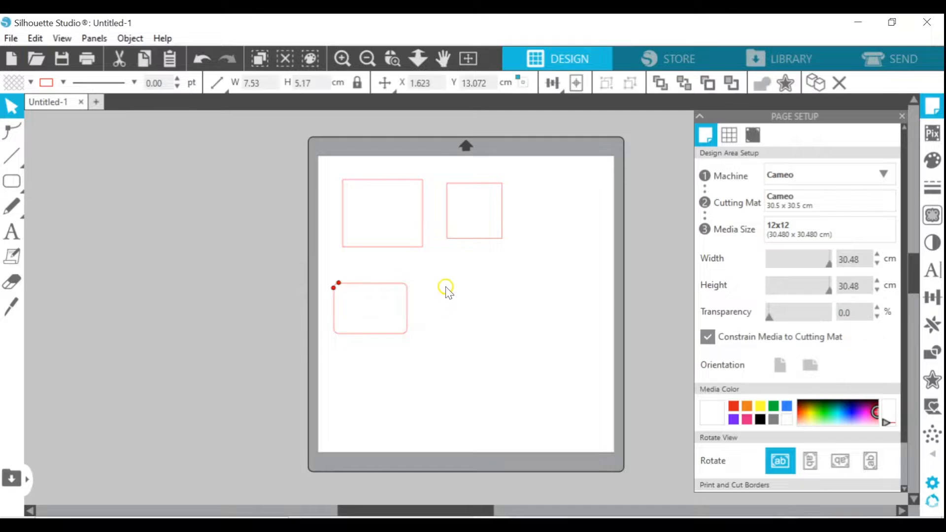
Draw a rounded square about 4.5 cm wide to the right of the rounded rectangle
left_click(14, 183)
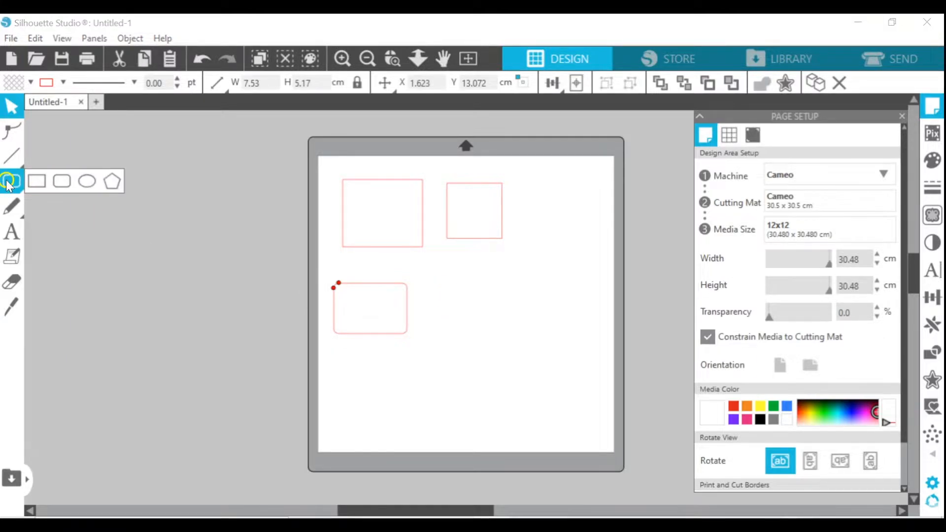
left_click(62, 182)
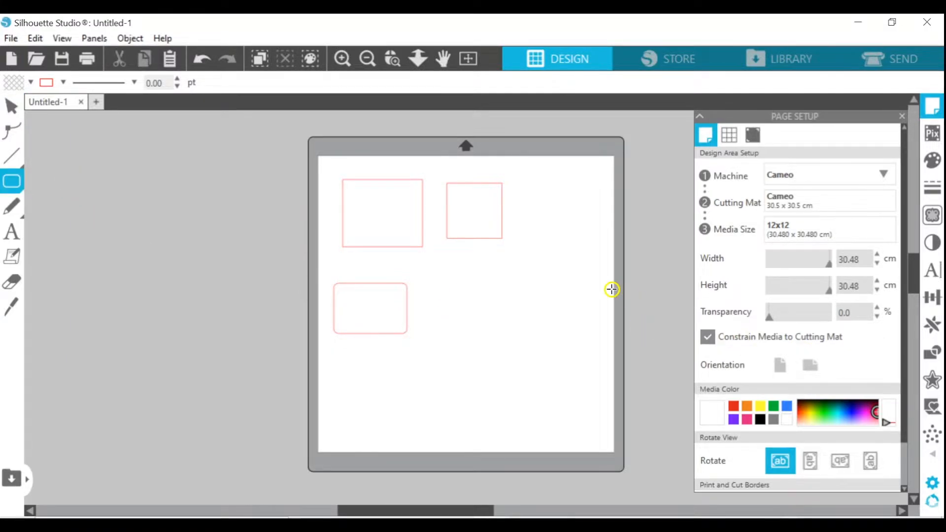
left_click_drag(436, 286, 480, 331)
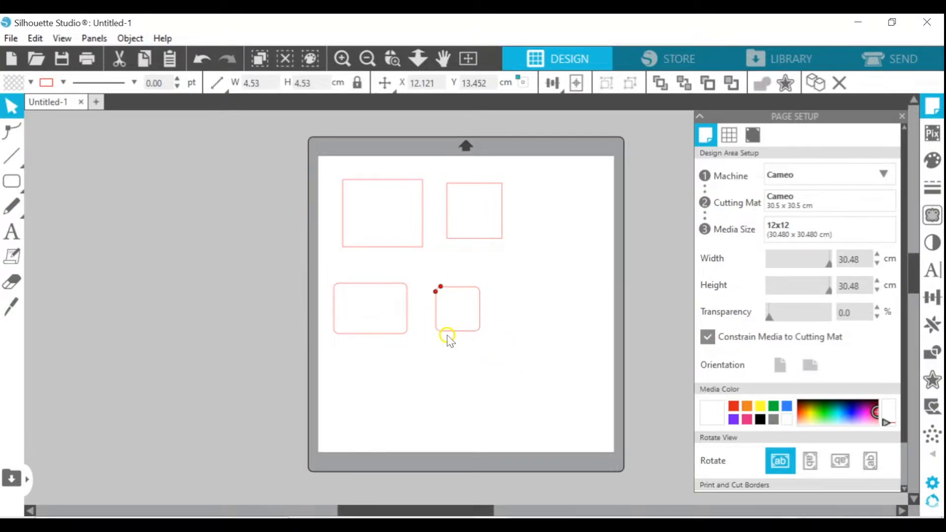
Draw an ellipse about 6.2 by 3.3 cm below the rounded rectangle
left_click(25, 192)
left_click(93, 181)
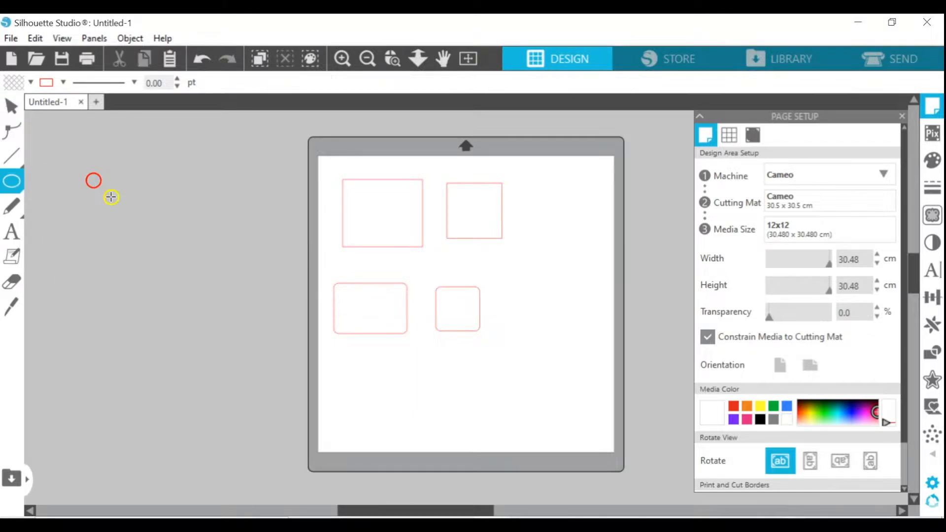
left_click_drag(347, 361, 408, 395)
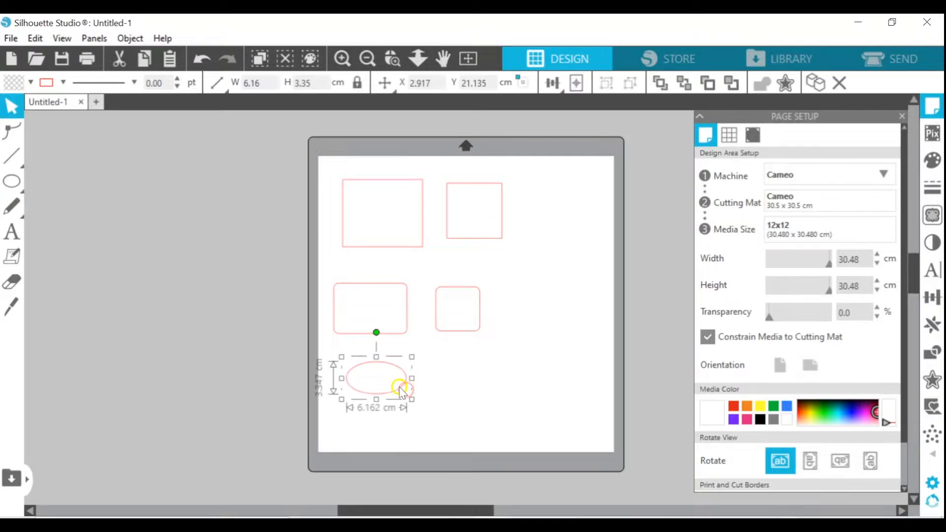
Draw a perfect circle about 4.4 cm in diameter below the rounded square
mouse_move(12, 182)
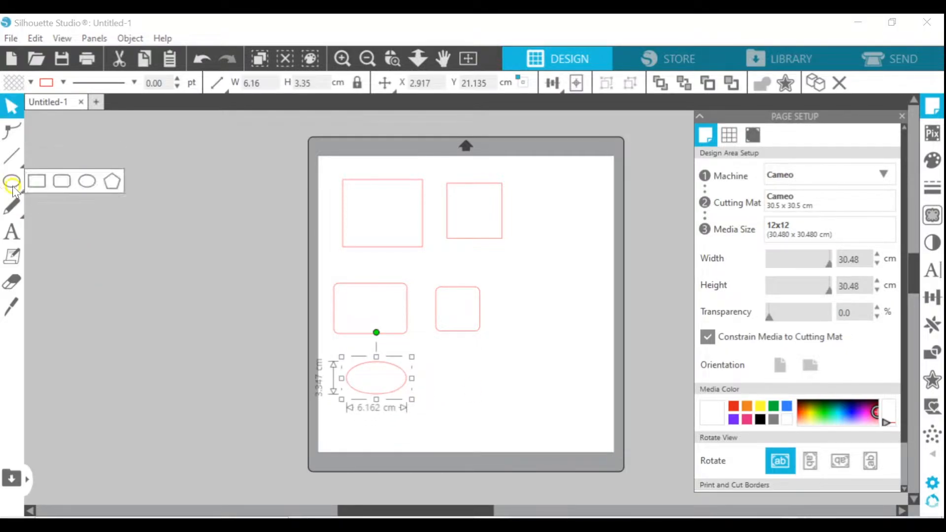
left_click(88, 182)
left_click_drag(437, 363, 473, 417)
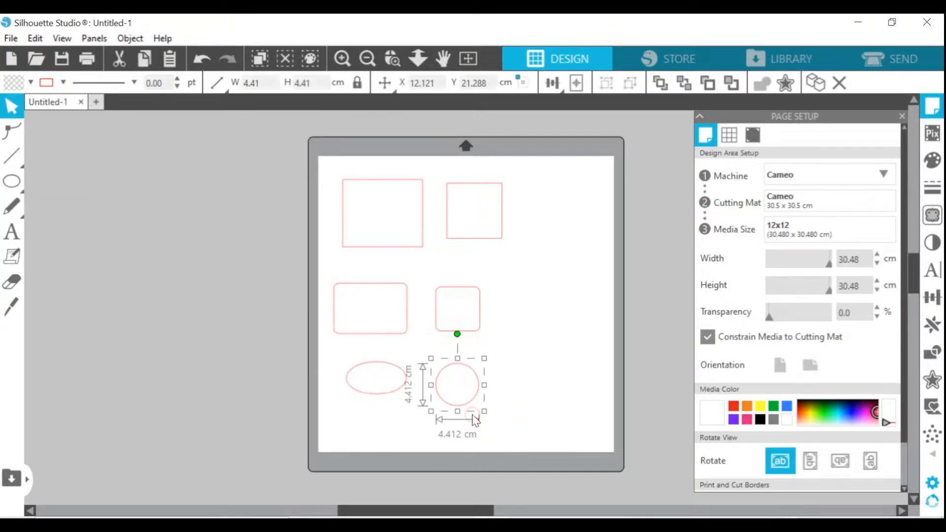
Draw a five-sided regular polygon about 8.0 by 8.4 cm and place it to the right of the rounded square
left_click(12, 181)
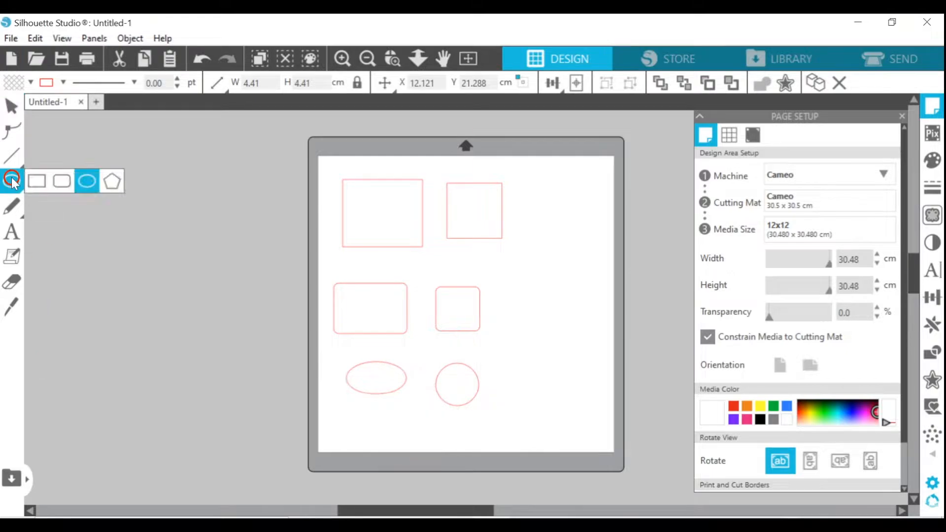
left_click(114, 181)
left_click_drag(527, 273, 550, 286)
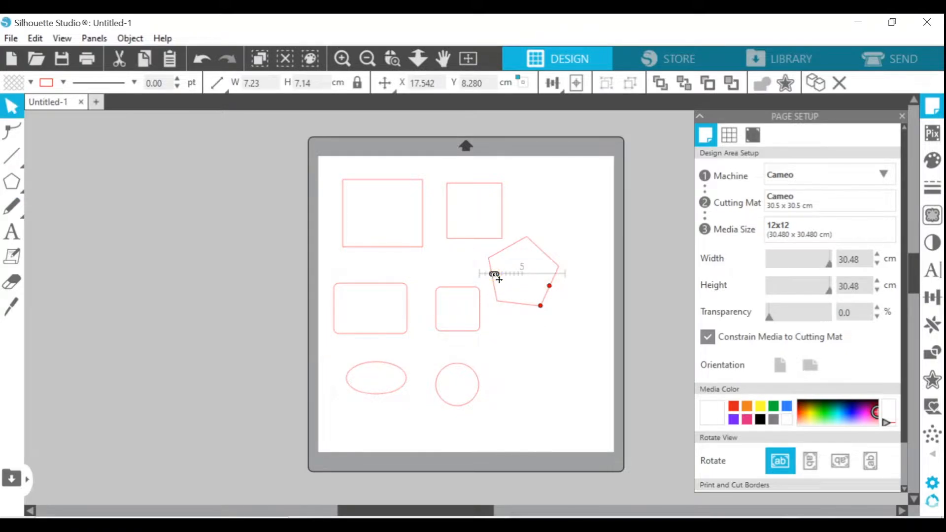
mouse_move(548, 260)
left_mouse_down()
mouse_move(566, 271)
mouse_move(543, 295)
mouse_move(509, 299)
mouse_move(541, 302)
mouse_move(520, 300)
left_mouse_up()
Convert the pentagon to a path and move it slightly down and to the right
right_click(576, 328)
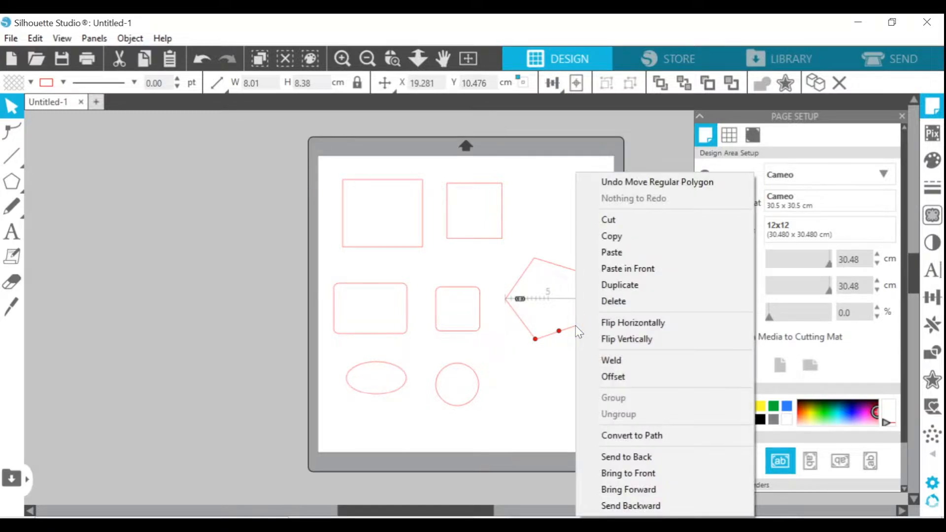
left_click(632, 435)
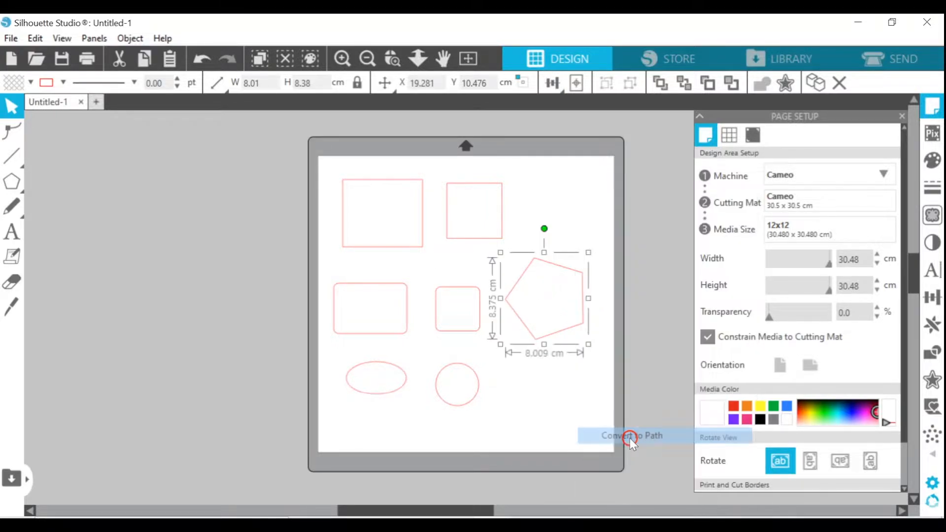
left_click_drag(546, 334, 567, 341)
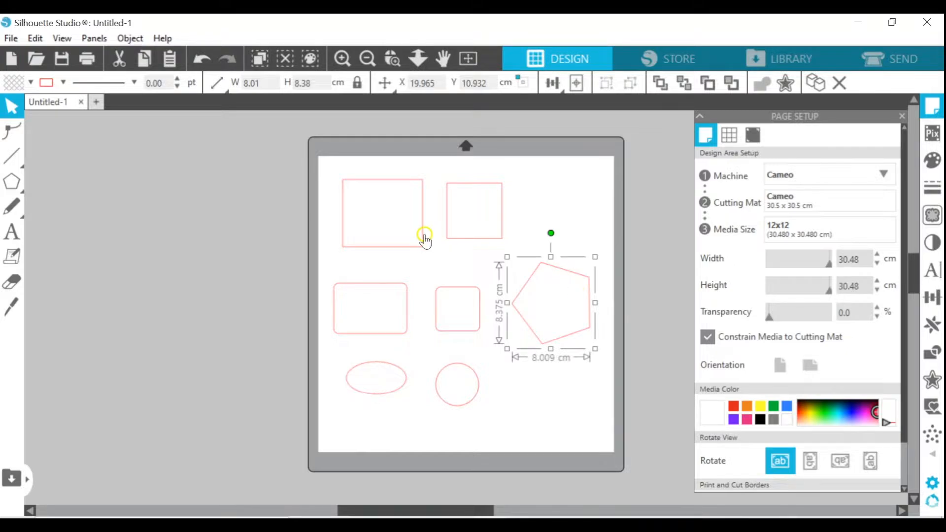
Move the sharp-cornered square up slightly, and pull its lower-left corner point downward in point editing
left_click(481, 241)
left_click(483, 235)
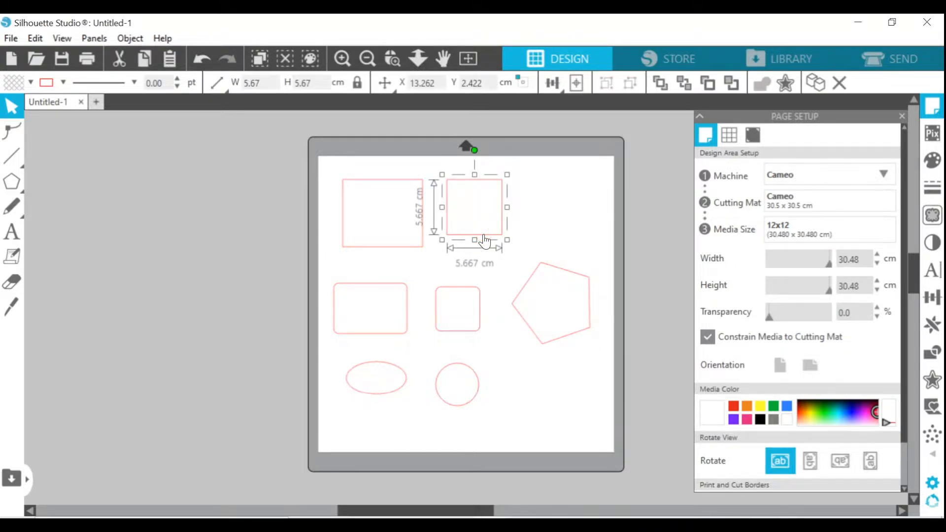
double_click(484, 235)
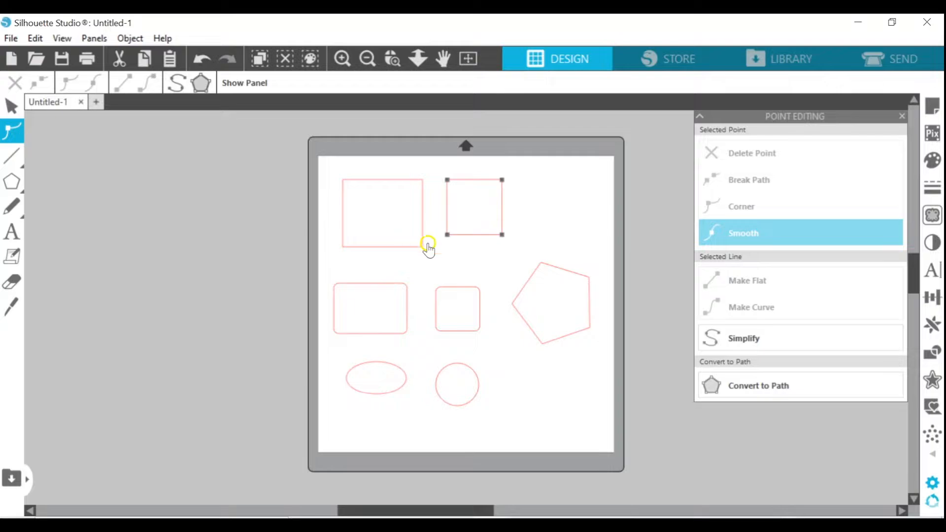
left_click_drag(448, 235, 447, 257)
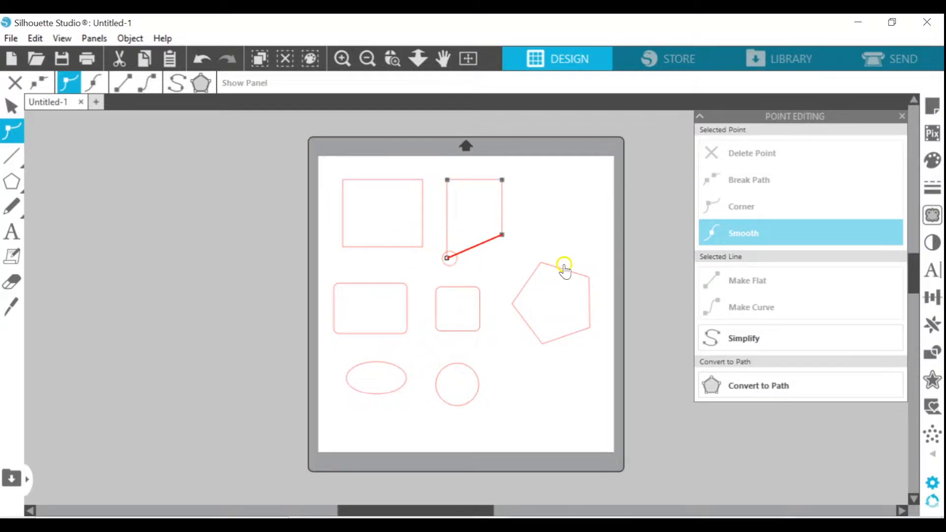
Pull the pentagon's top point upward, and add a point on its upper-right edge and move it inward
left_click(543, 231)
mouse_move(543, 230)
left_mouse_down()
mouse_move(526, 188)
mouse_move(526, 269)
mouse_move(560, 227)
mouse_move(538, 239)
left_mouse_up()
left_click(569, 261)
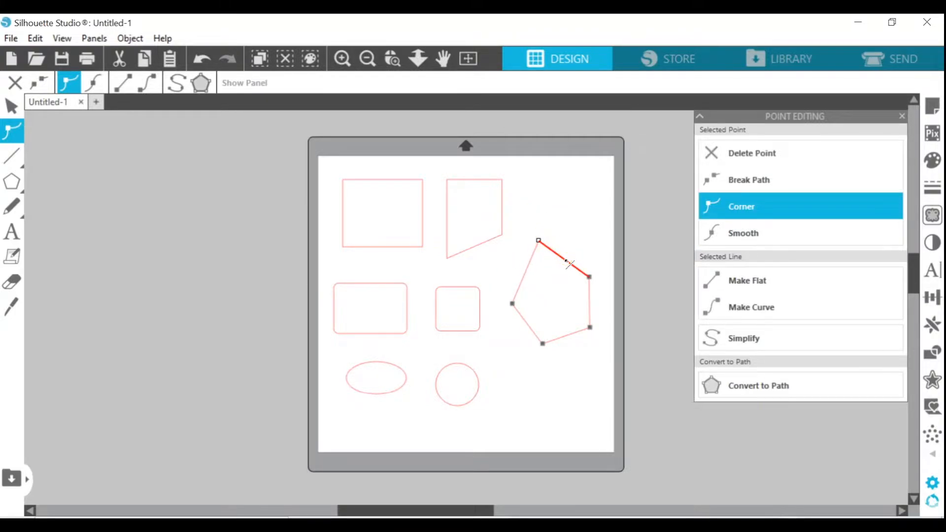
left_click(565, 260)
mouse_move(565, 260)
left_mouse_down()
mouse_move(572, 239)
mouse_move(597, 241)
mouse_move(550, 315)
mouse_move(553, 274)
left_mouse_up()
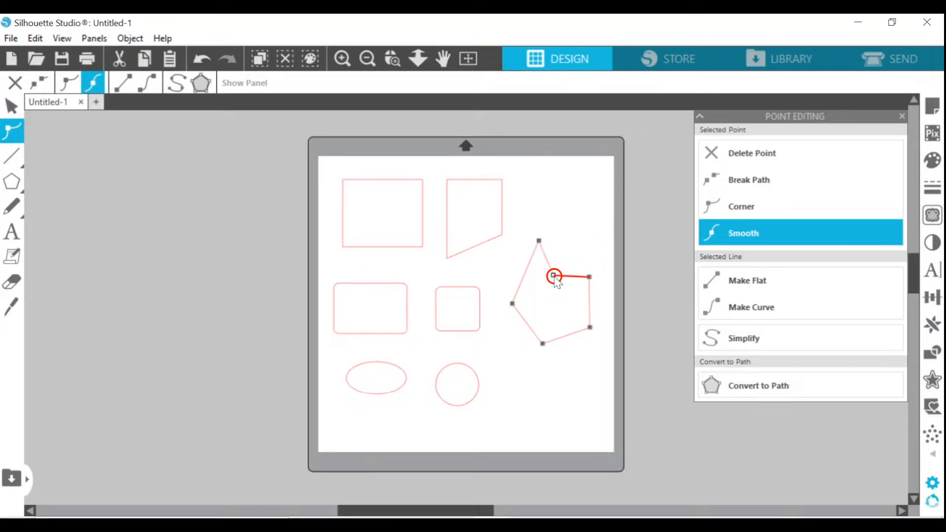
Increase the vertical corner rounding of the small rounded square by lowering its left corner-radius point
left_click(465, 333)
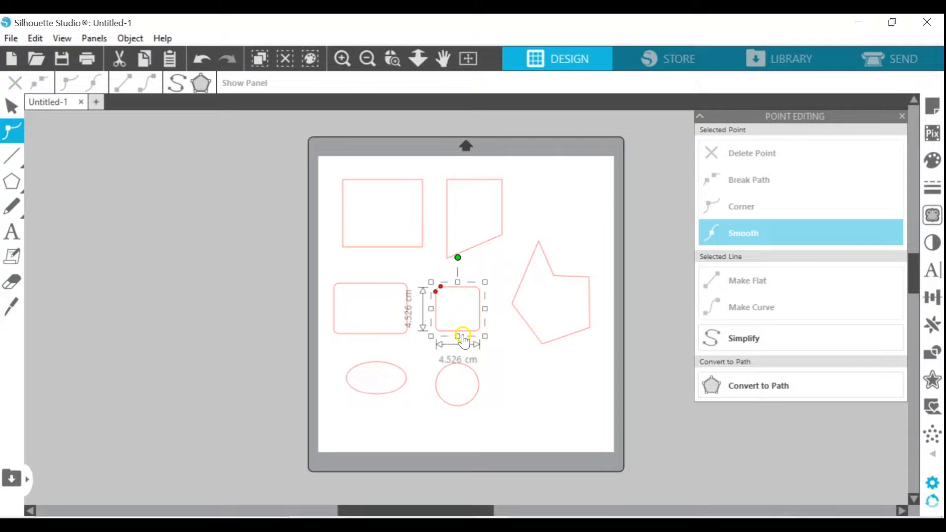
mouse_move(438, 292)
left_mouse_down()
mouse_move(433, 310)
mouse_move(443, 286)
mouse_move(465, 280)
mouse_move(444, 282)
mouse_move(432, 296)
left_mouse_up()
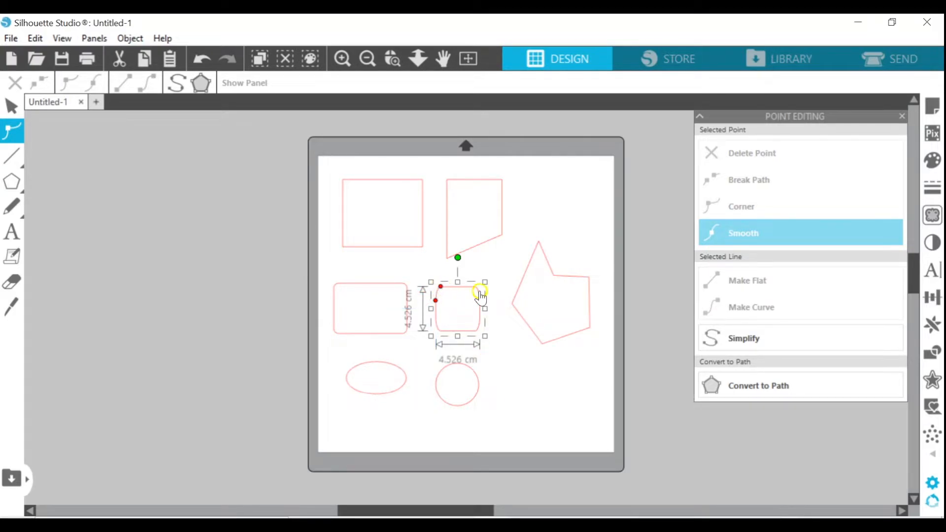
left_click(502, 394)
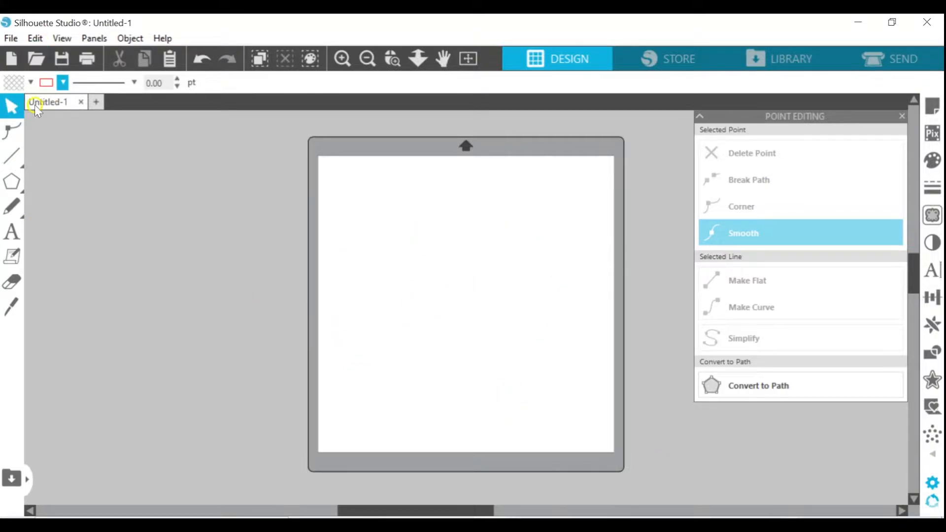
Draw a slightly sloping straight line about 16.1 cm wide and 0.9 cm high across the upper part of the page
mouse_move(7, 154)
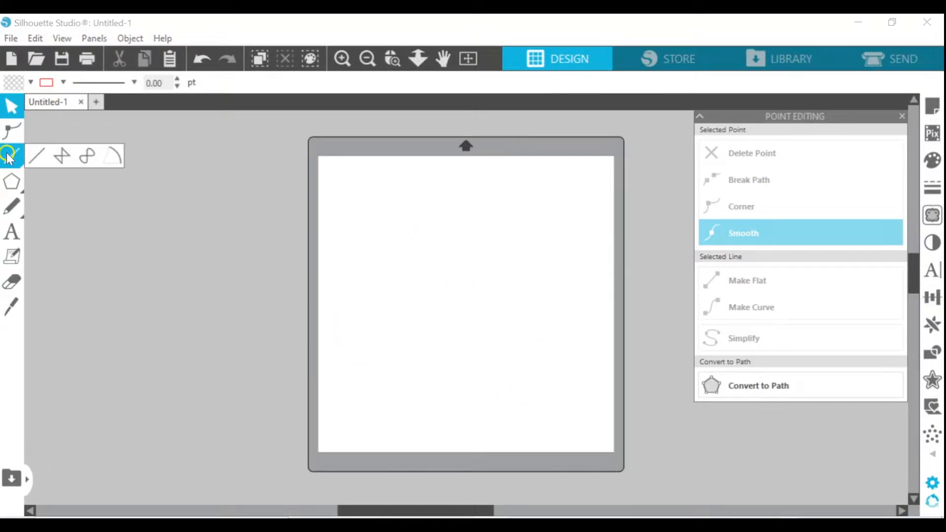
left_click(37, 156)
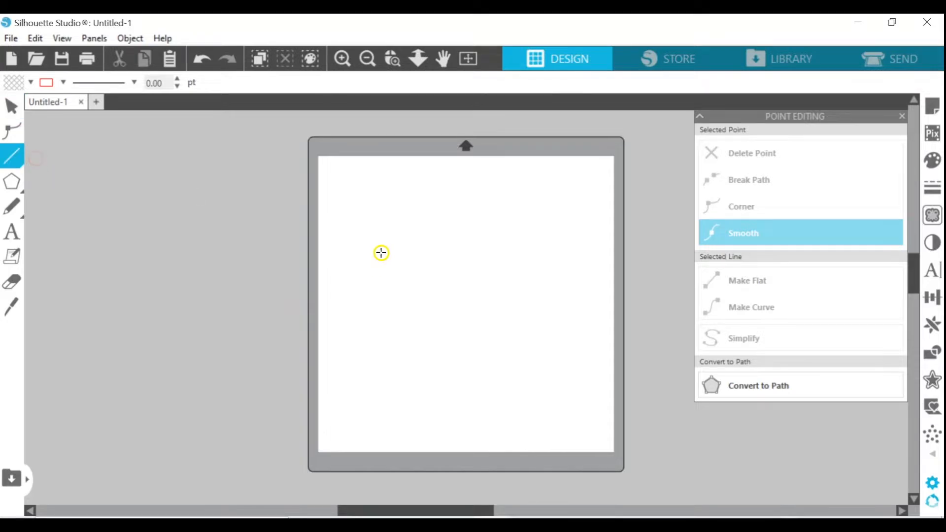
left_click_drag(365, 244, 520, 253)
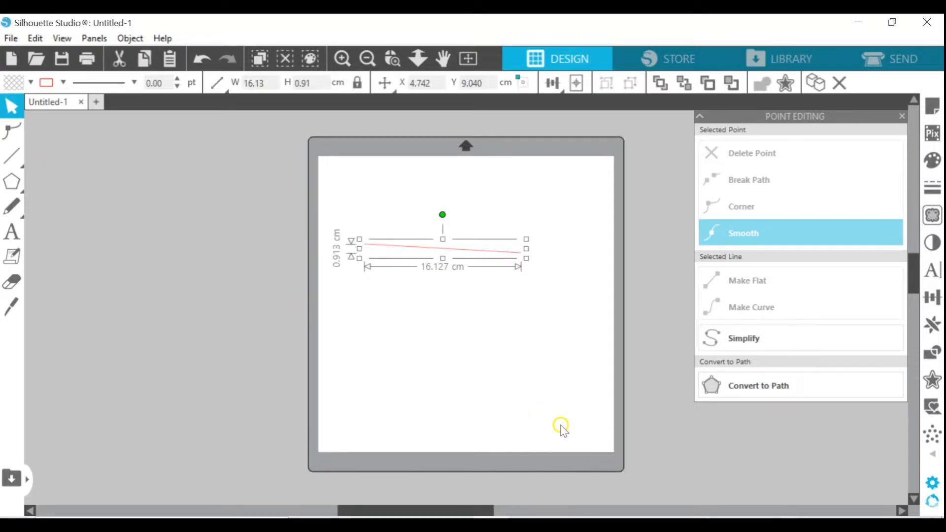
Draw a closed straight-edged polygon about 21.1 by 14.9 cm with a notch in its top, below the line
mouse_move(10, 157)
left_click(65, 156)
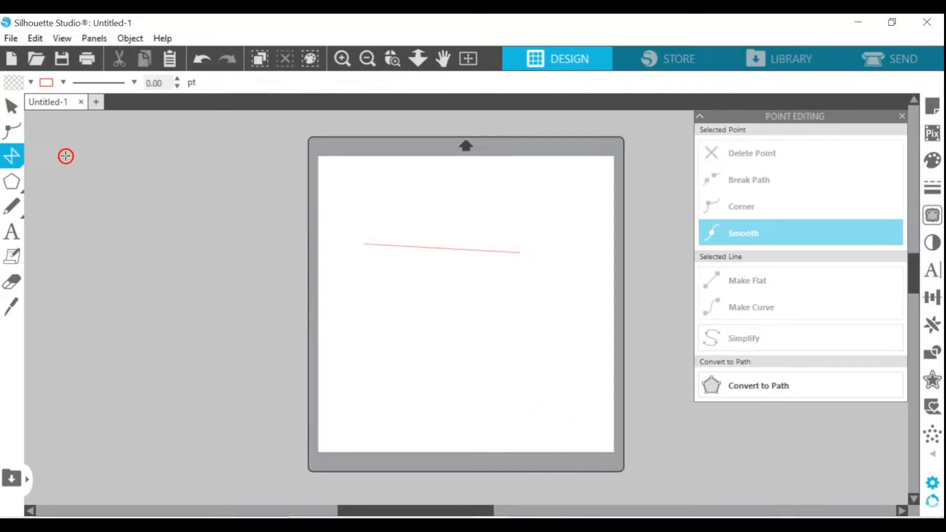
left_click(390, 288)
left_click(480, 348)
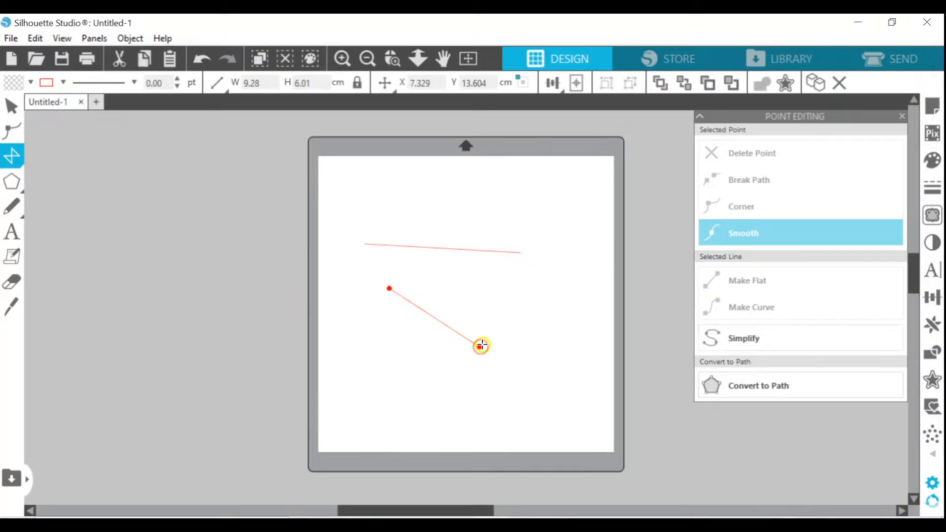
double_click(515, 282)
left_click_drag(515, 283, 566, 308)
left_click(570, 366)
left_click(502, 434)
left_click(425, 433)
left_click(368, 385)
left_click(365, 327)
left_click(390, 290)
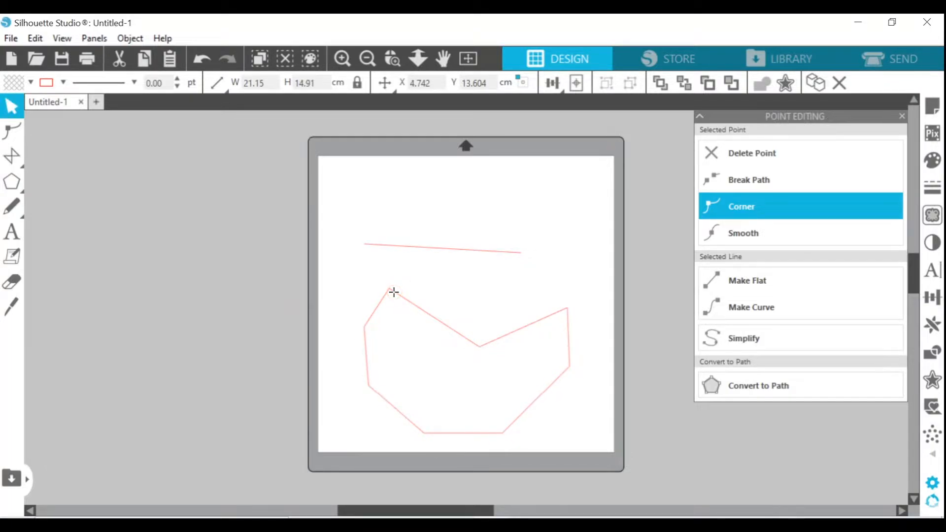
Edit the polygon's points, moving the top notch point up and left and the upper-left side point inward
left_click(431, 316)
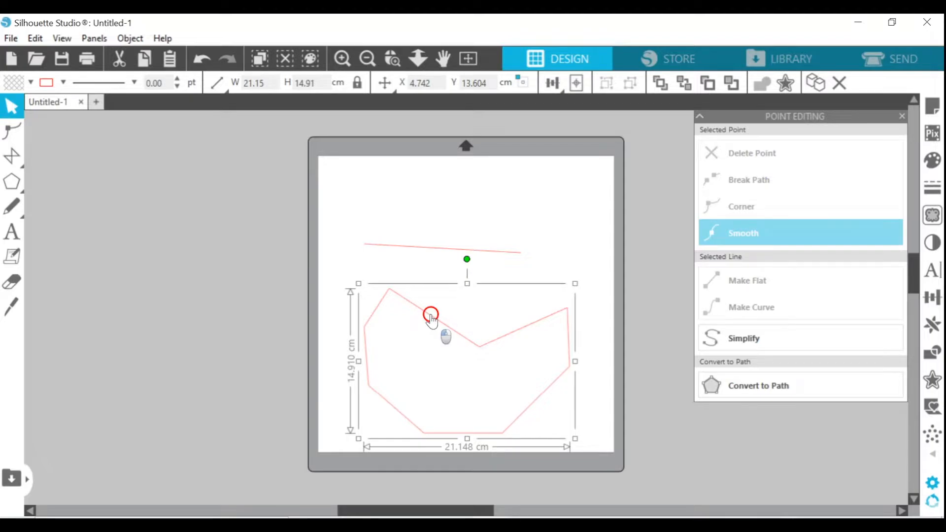
double_click(430, 315)
left_click_drag(479, 346, 453, 321)
left_click(364, 327)
left_click_drag(379, 331, 394, 346)
Delete the line and polygon, and draw a closed curved shape about 29.8 by 28.0 cm extending past the page's left edge
left_click_drag(338, 221, 586, 449)
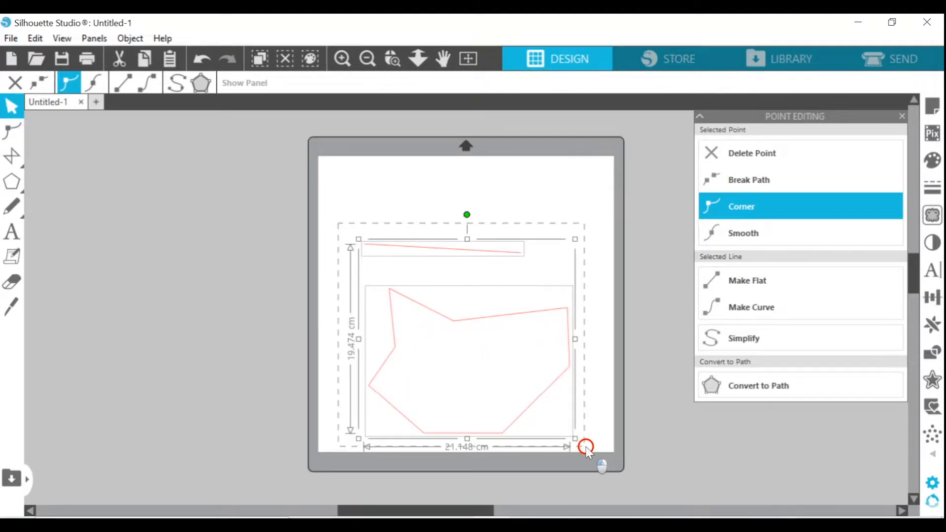
key("Delete")
left_click(11, 156)
left_click(110, 154)
mouse_move(364, 238)
left_mouse_down()
mouse_move(441, 248)
mouse_move(448, 293)
mouse_move(524, 345)
mouse_move(536, 340)
left_mouse_up()
left_click(502, 460)
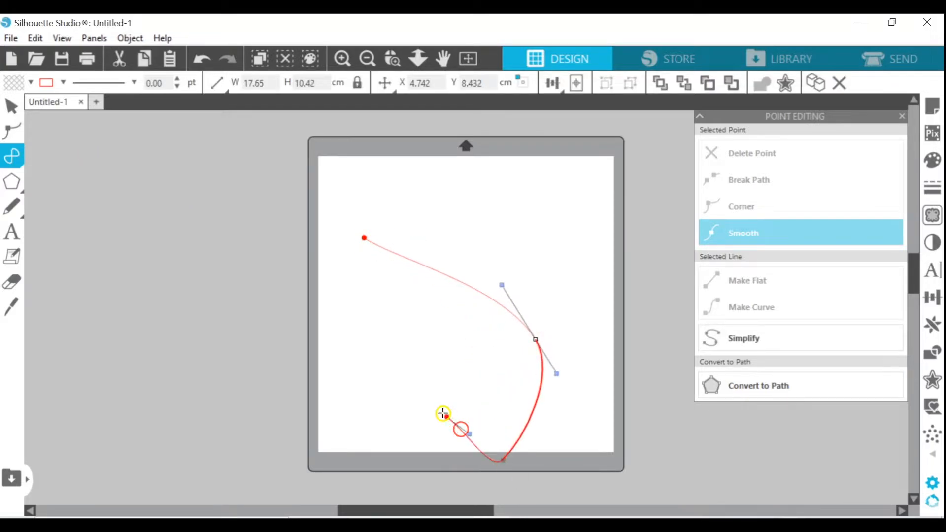
left_click_drag(363, 327, 334, 323)
left_click(286, 367)
left_click_drag(304, 268, 245, 209)
left_click(255, 189)
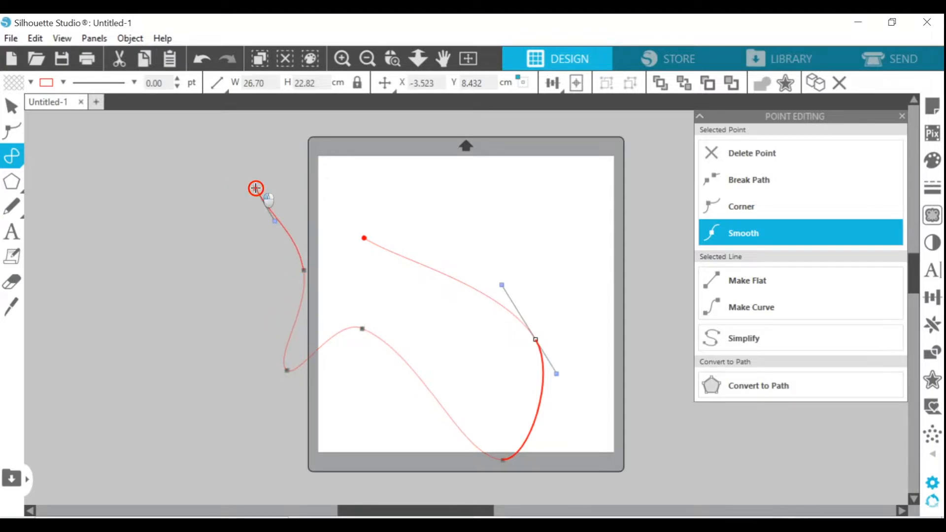
left_click(364, 241)
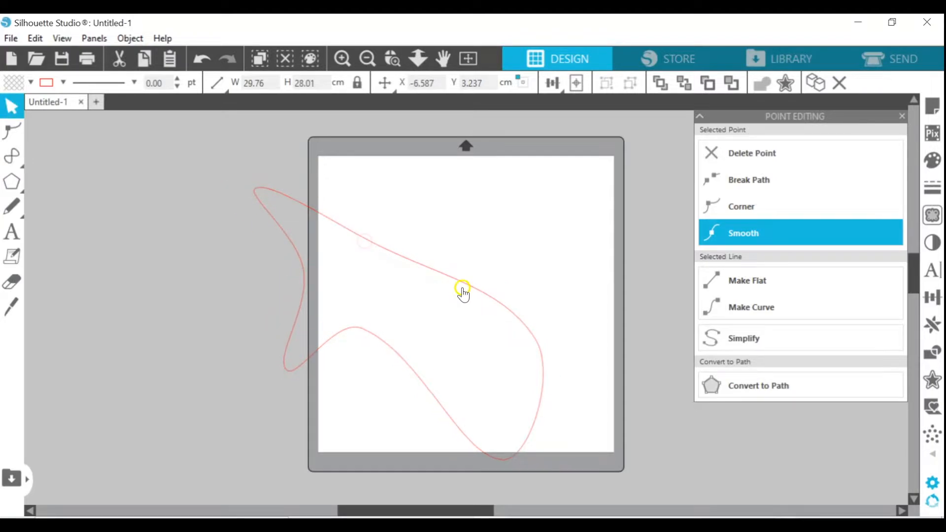
Open the curved shape for point editing and pull the lower control handle of its right-hand point upward
double_click(462, 280)
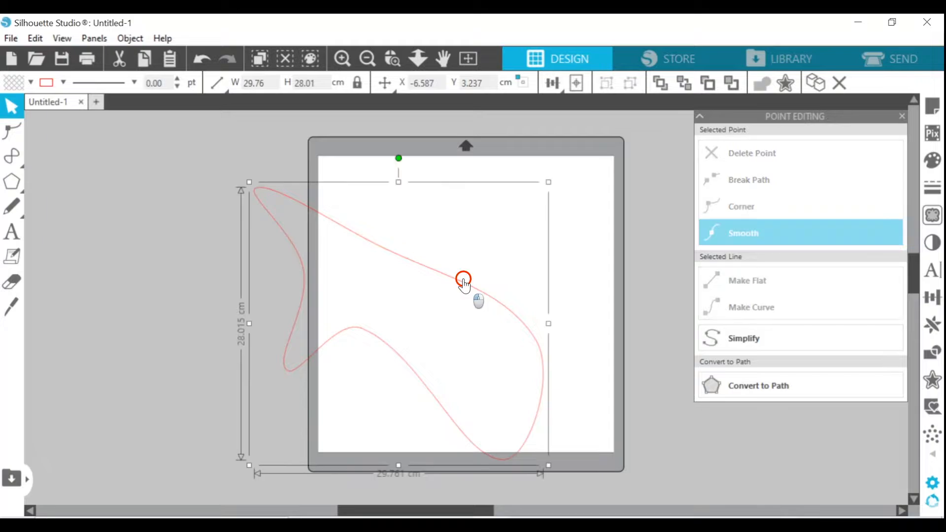
double_click(536, 341)
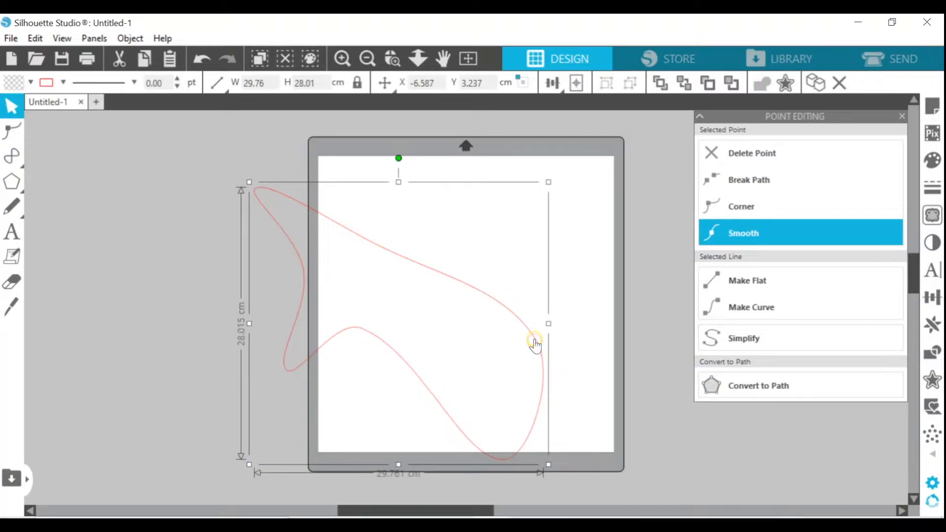
left_click(611, 345)
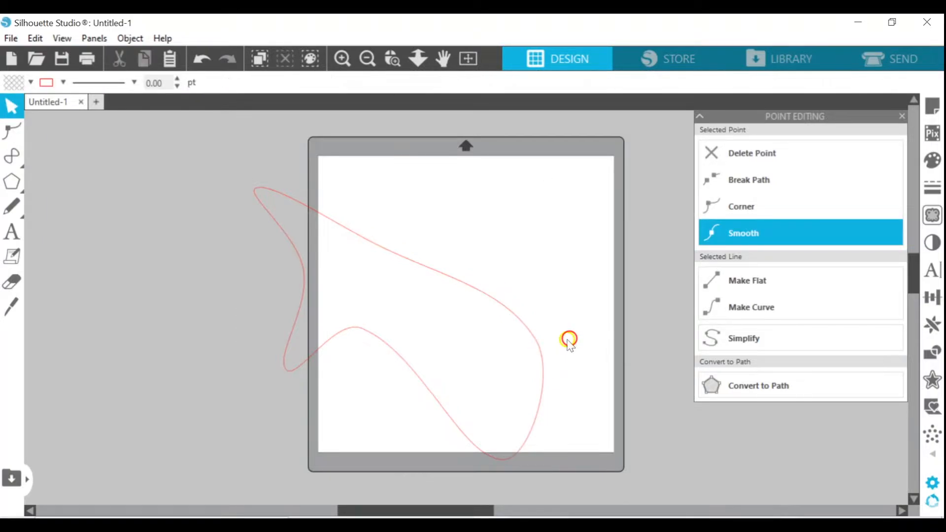
left_click(532, 331)
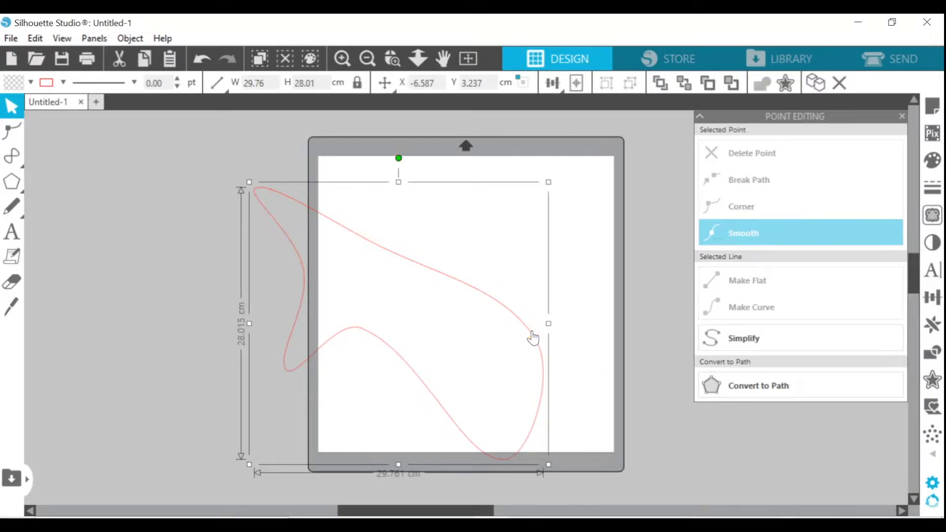
double_click(533, 337)
left_click(536, 340)
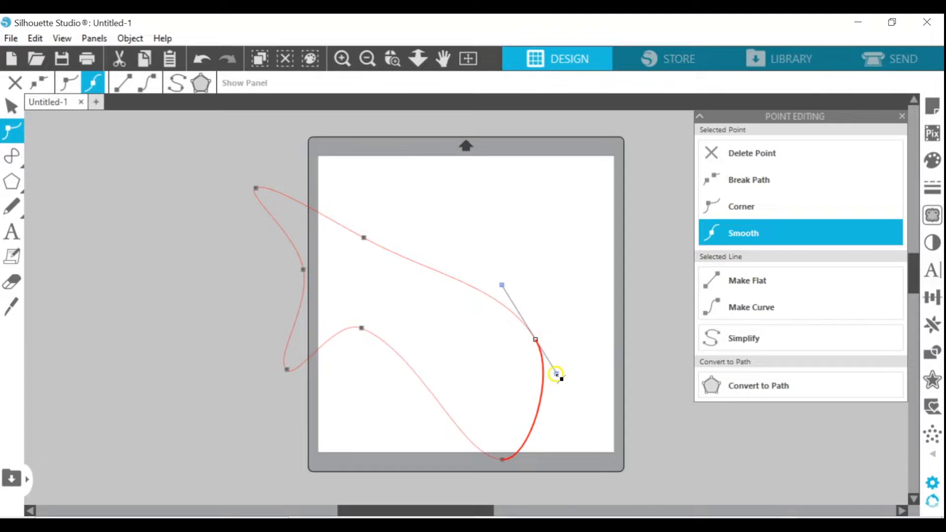
left_click_drag(556, 375, 566, 345)
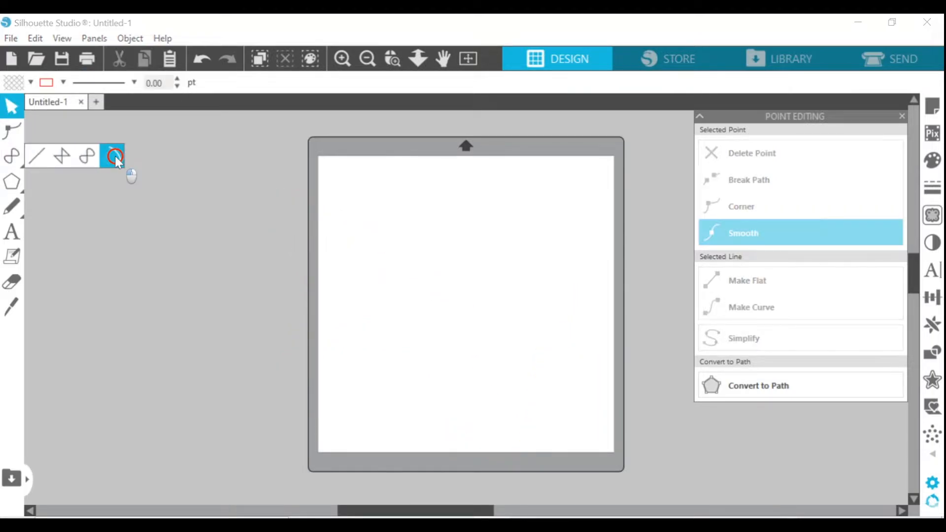
Draw an arc with a radius of about 19.1 cm and a sweep of about 121° from a centre near the page's top
left_click(116, 156)
left_click(402, 198)
left_click(558, 287)
left_click_drag(577, 243, 305, 360)
Narrow the arc's sweep by moving its lower-left end to the right, and pull the arc inward
left_click_drag(487, 354, 521, 328)
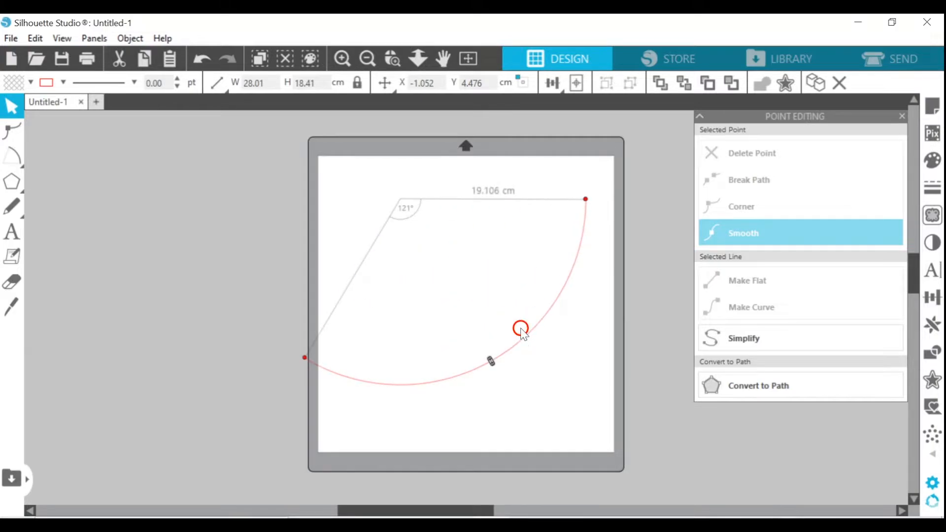
left_click_drag(338, 315, 408, 217)
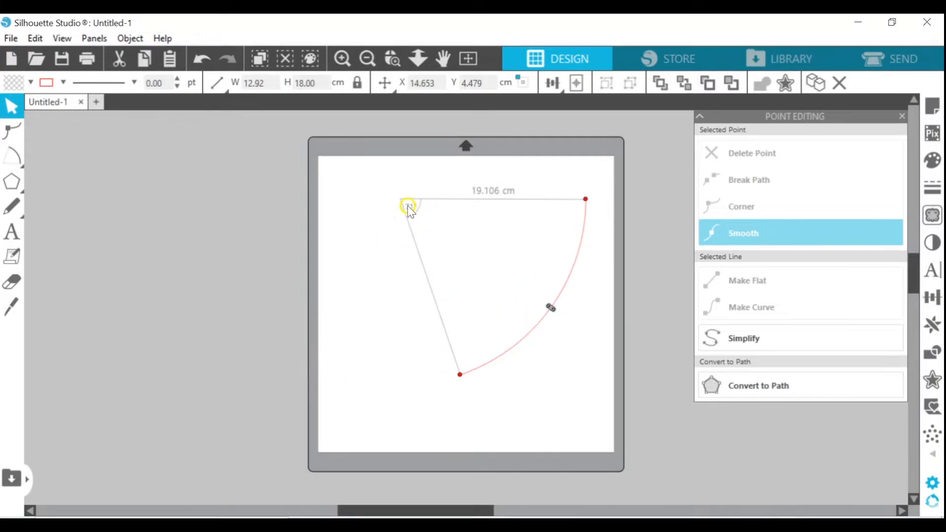
left_click(407, 206)
left_click_drag(525, 333, 449, 334)
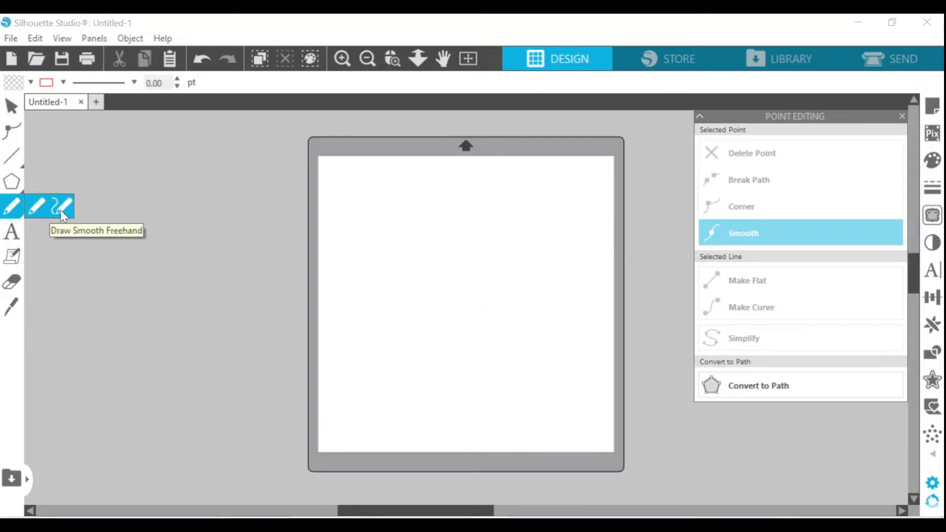
Draw a winding freehand line about 25.5 by 13.6 cm across the page and open it for point editing
left_click(28, 208)
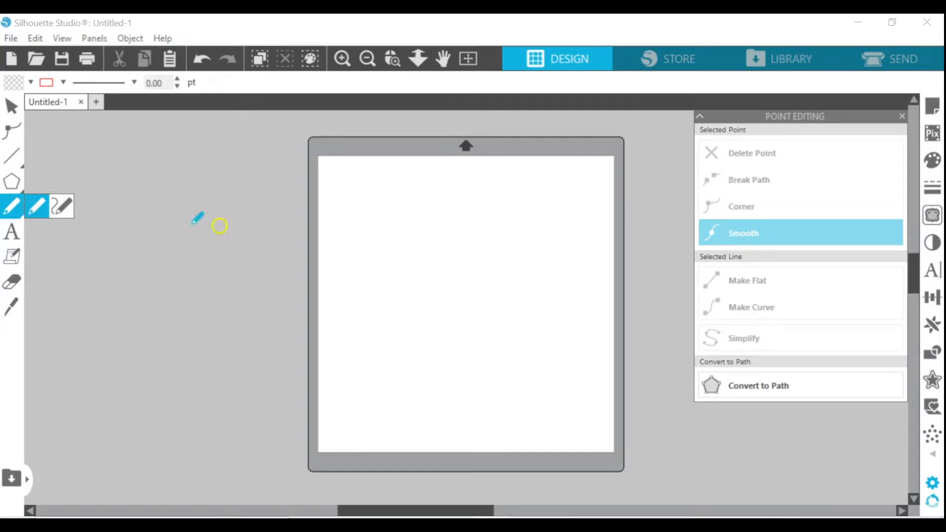
mouse_move(345, 296)
left_mouse_down()
mouse_move(379, 243)
mouse_move(452, 260)
mouse_move(424, 350)
mouse_move(472, 375)
mouse_move(527, 355)
mouse_move(536, 282)
mouse_move(585, 249)
mouse_move(593, 274)
left_mouse_up()
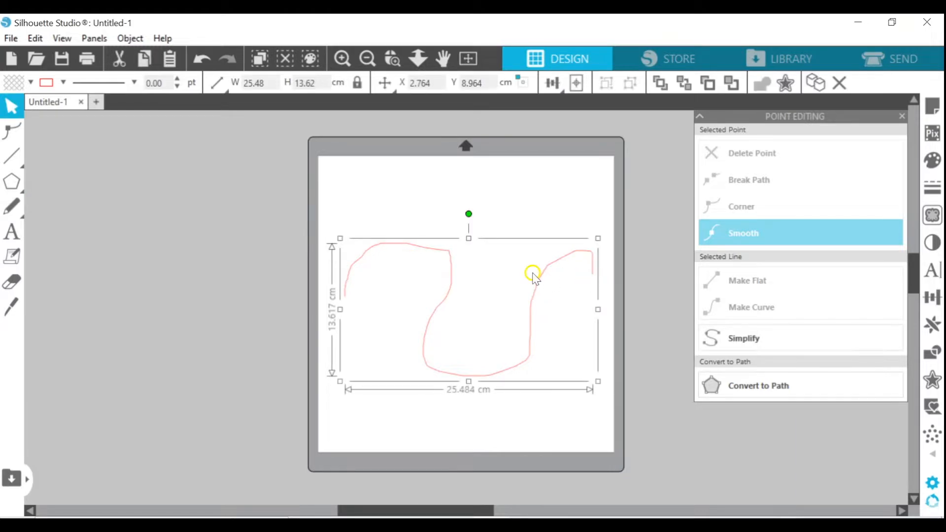
double_click(558, 261)
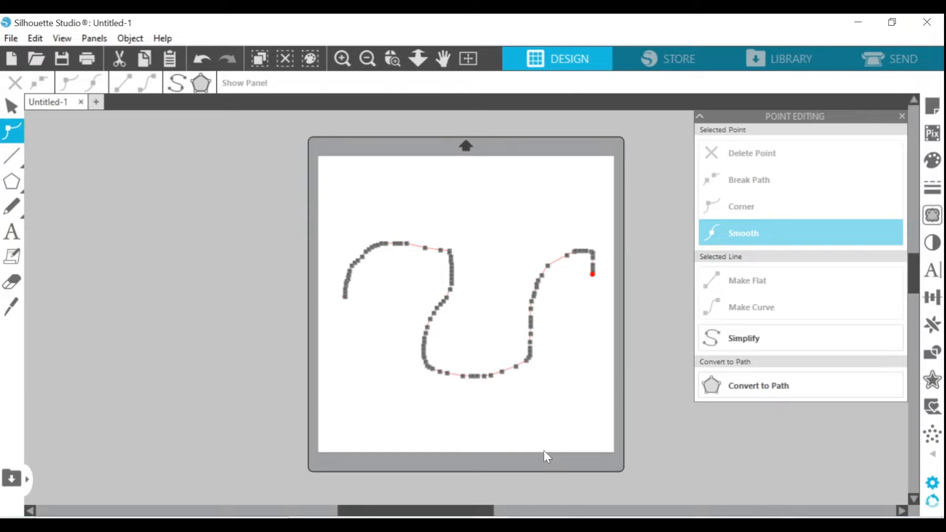
Draw a wavy smooth freehand line about 28.7 cm wide across the page above the first freehand line
left_click(19, 209)
left_click(67, 208)
mouse_move(337, 212)
left_mouse_down()
mouse_move(358, 192)
mouse_move(438, 215)
mouse_move(491, 188)
mouse_move(527, 194)
mouse_move(578, 226)
mouse_move(614, 212)
left_mouse_up()
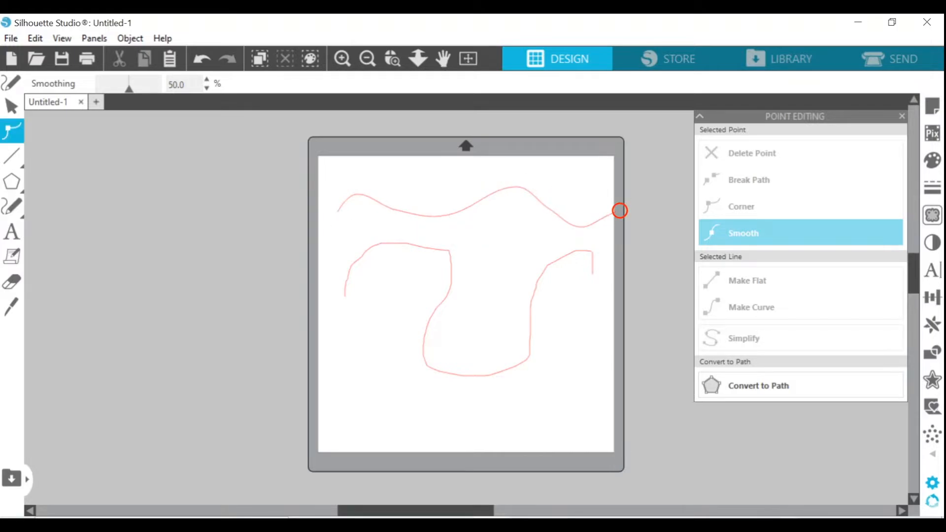
Open the wavy line for point editing, move its second inner point up and left, and adjust its control handle
left_click(424, 217)
double_click(425, 221)
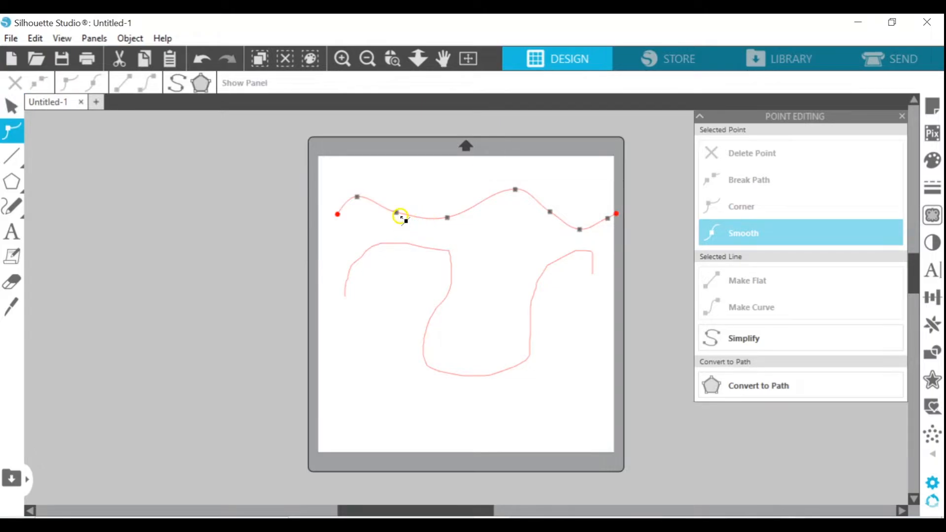
left_click_drag(398, 213, 424, 224)
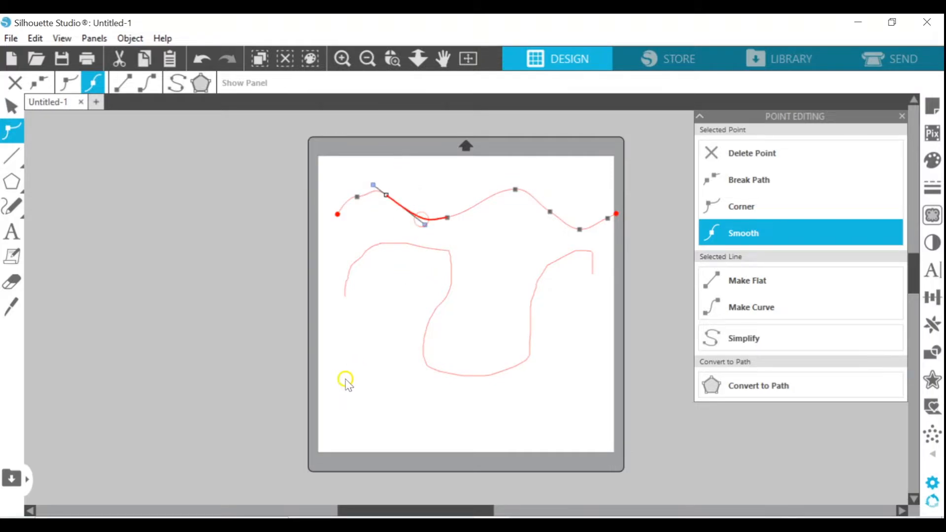
Delete both freehand lines from the page
left_click_drag(283, 146, 581, 357)
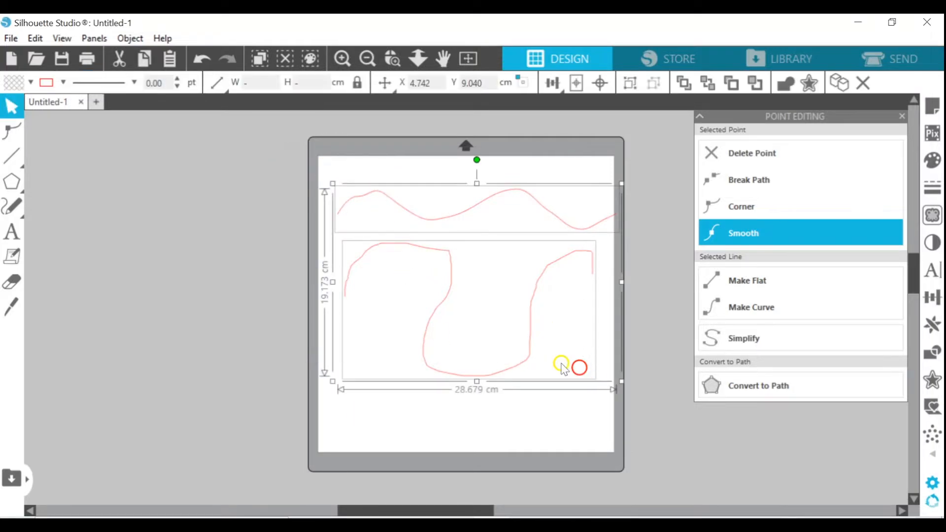
key("Delete")
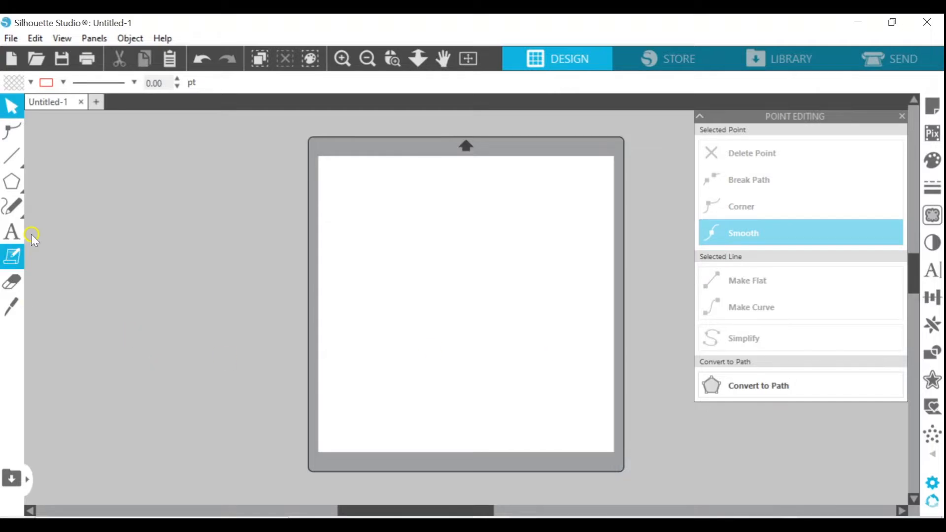
Browse the fonts available for the Text tool and view the general preferences
left_click(11, 233)
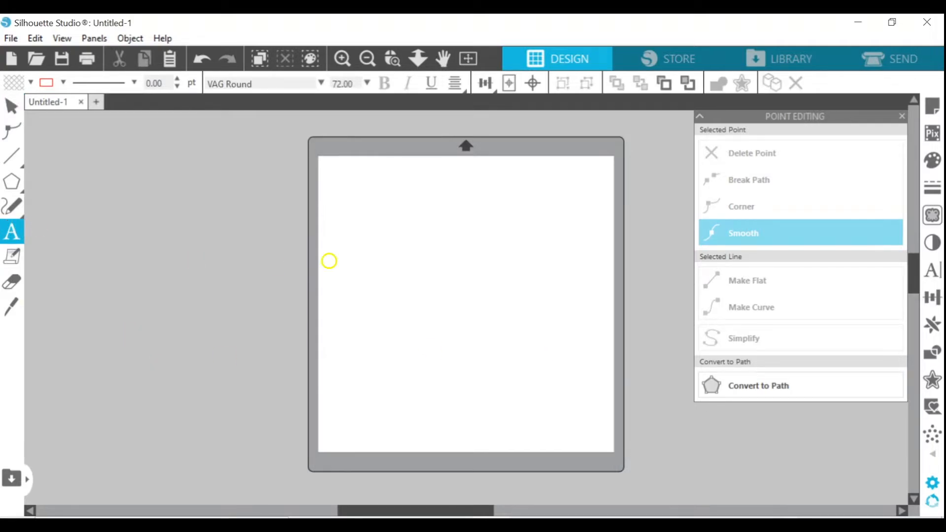
left_click(323, 83)
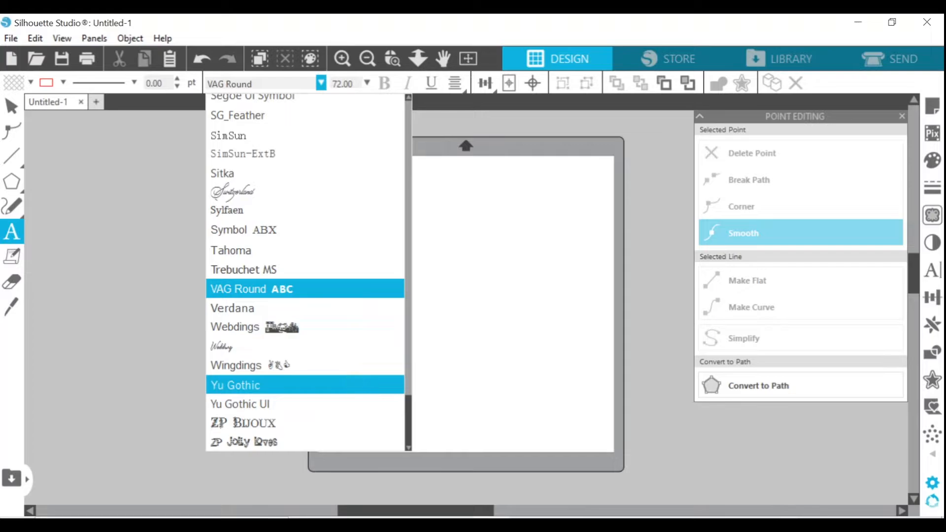
scroll(342, 341, "up", 4)
scroll(310, 313, "up", 2)
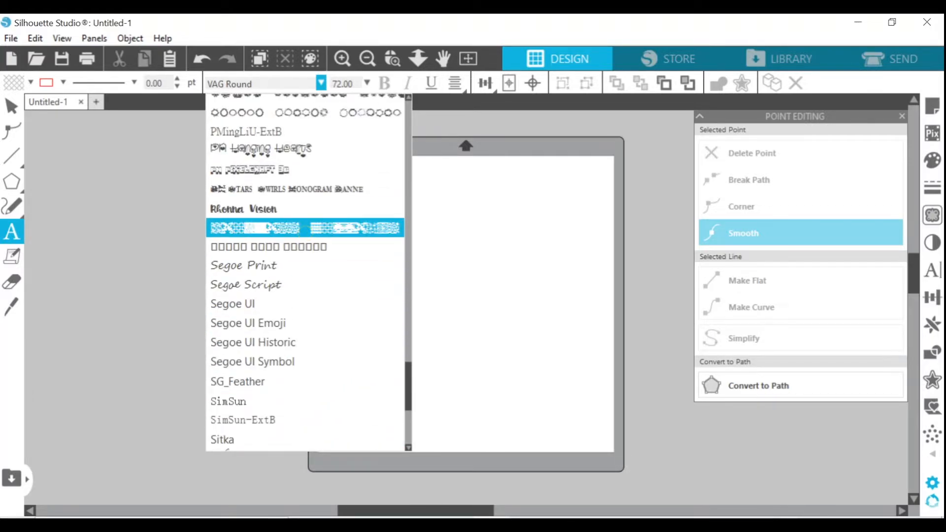
scroll(247, 239, "up", 2)
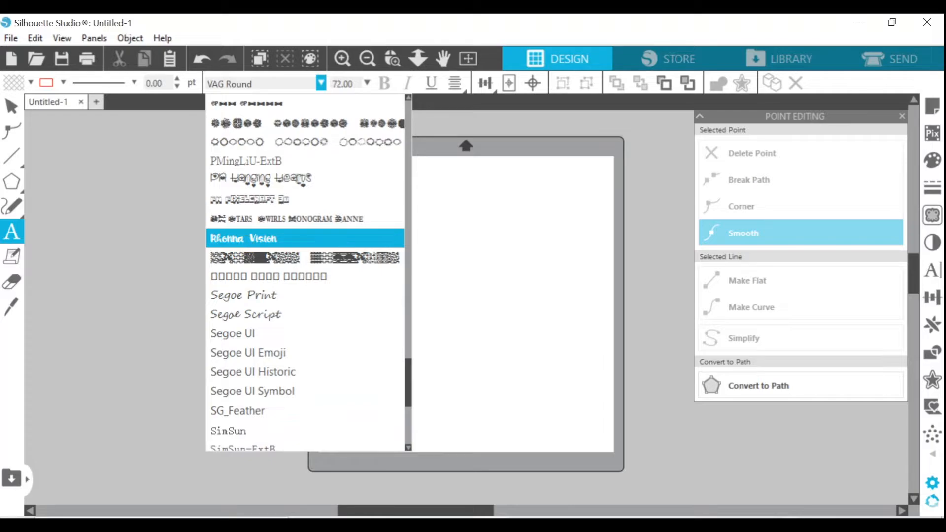
scroll(246, 245, "down", 2)
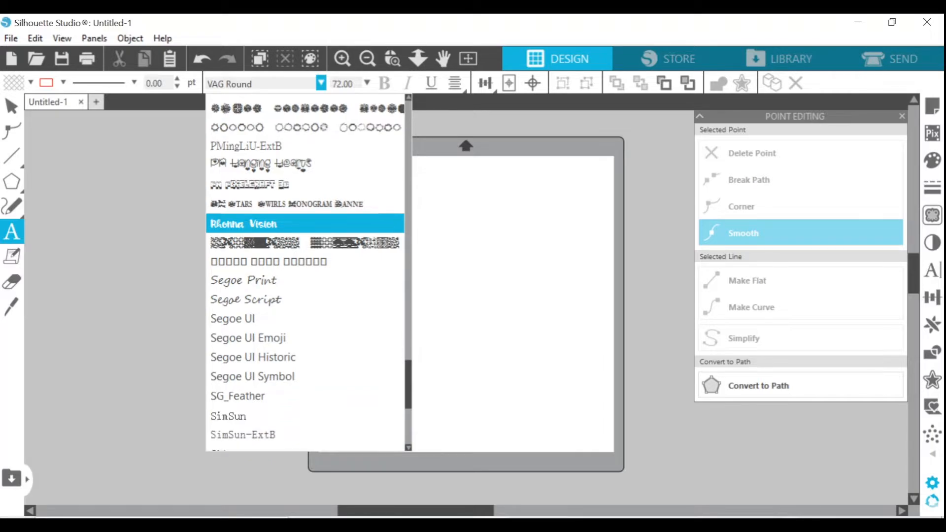
scroll(261, 261, "down", 2)
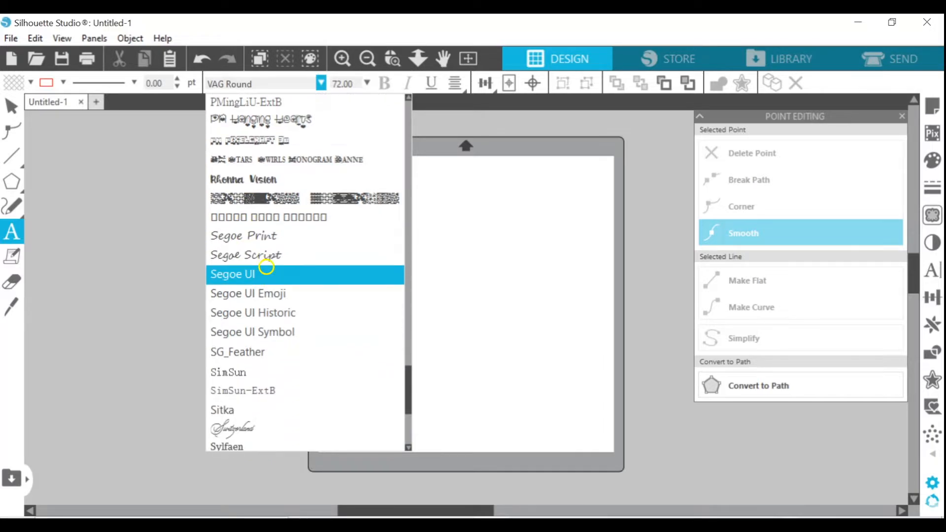
left_click(276, 80)
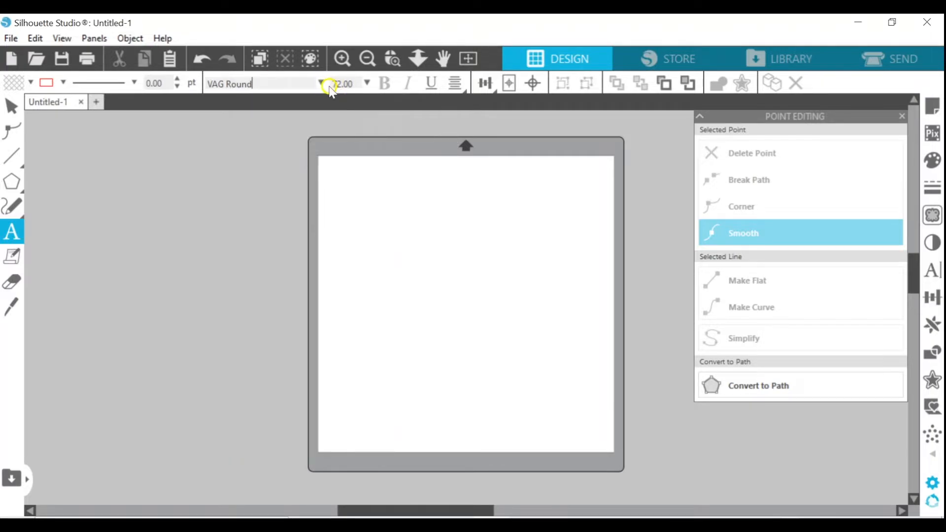
left_click(933, 483)
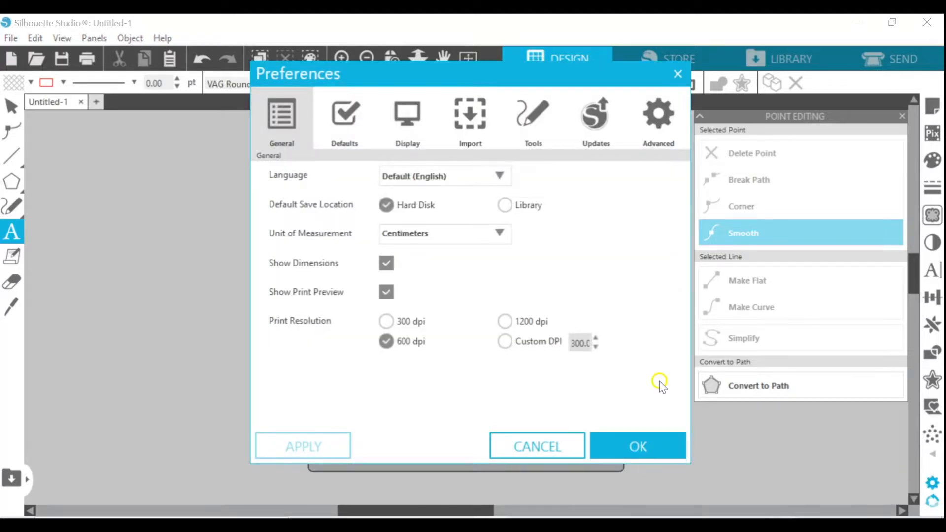
left_click(323, 128)
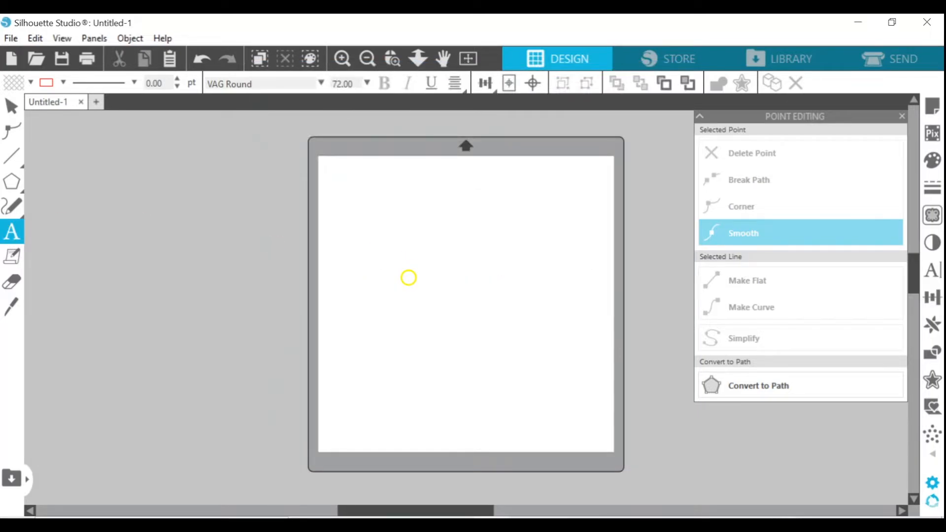
Add the text HAPPY BIRTHDAY in VAG Round at 72 pt on the upper part of the page
left_click(441, 333)
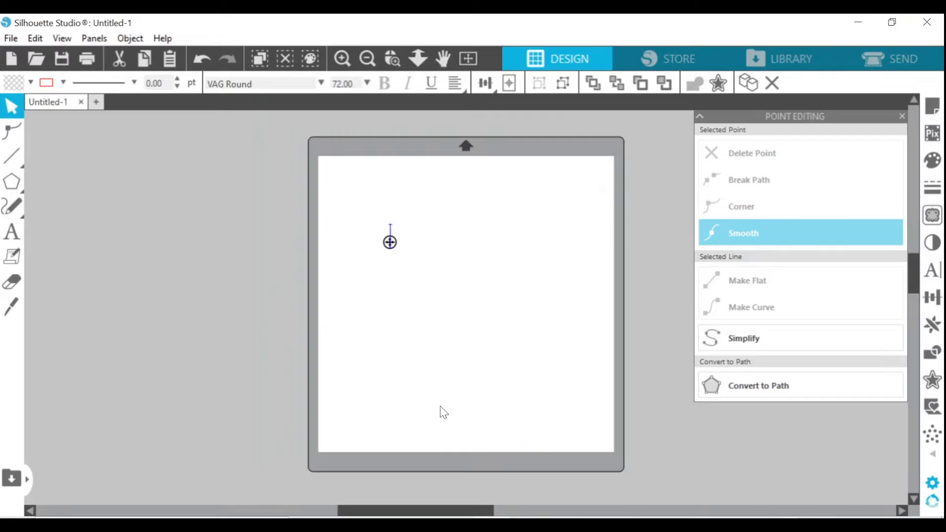
type("HAPPY")
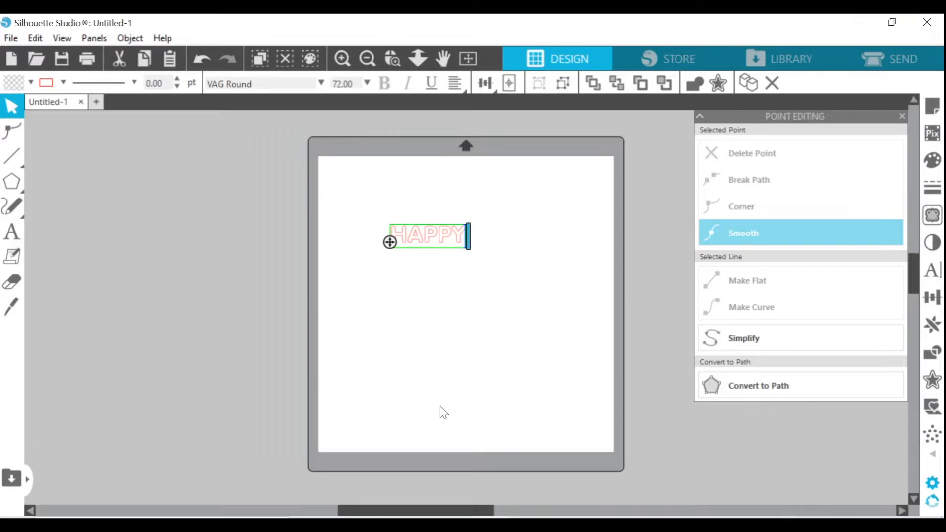
type(" BIRTHA")
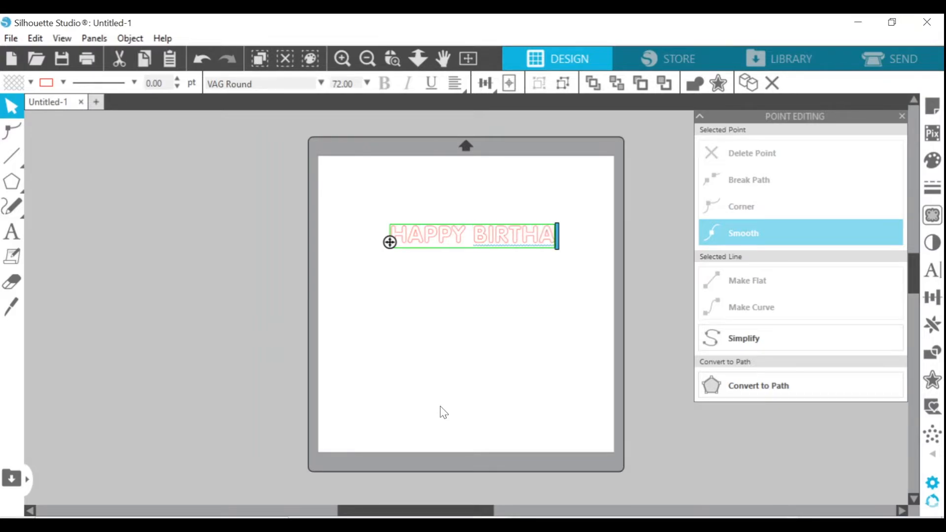
key("BackSpace")
type("DAY")
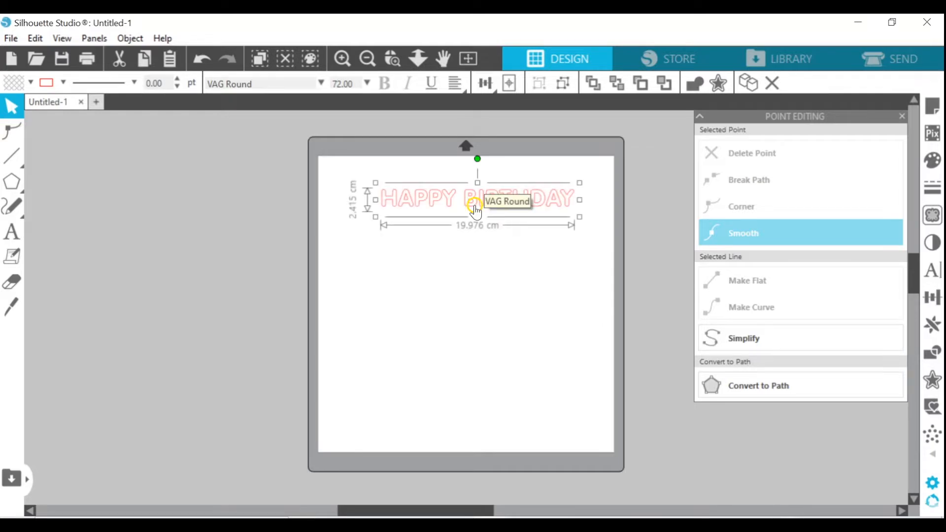
left_click(465, 319)
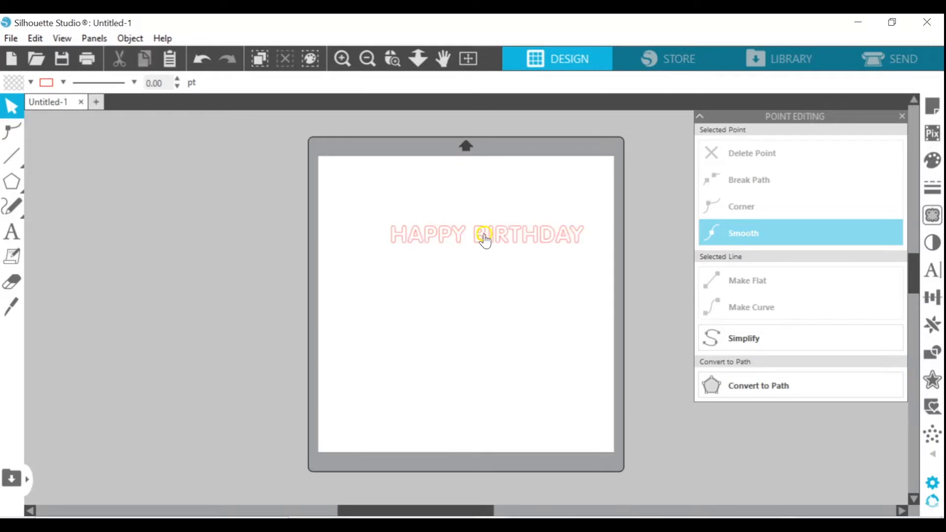
Move the HAPPY BIRTHDAY text slightly up and left, closer to the top of the page
left_click_drag(475, 230, 475, 336)
left_click(474, 206)
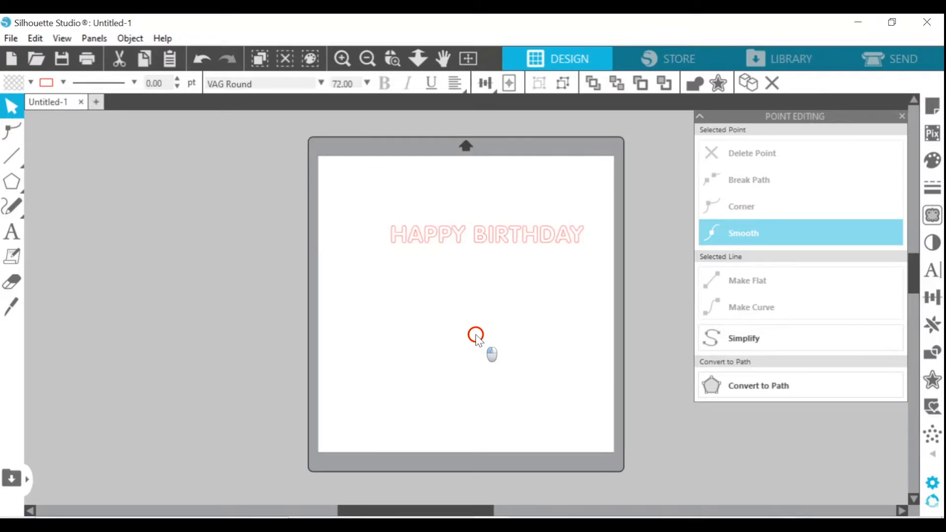
left_click_drag(482, 234, 473, 207)
Reword the text as HAVE A HAPPY BIRTHDAY and place it near the page's upper-left corner
double_click(473, 205)
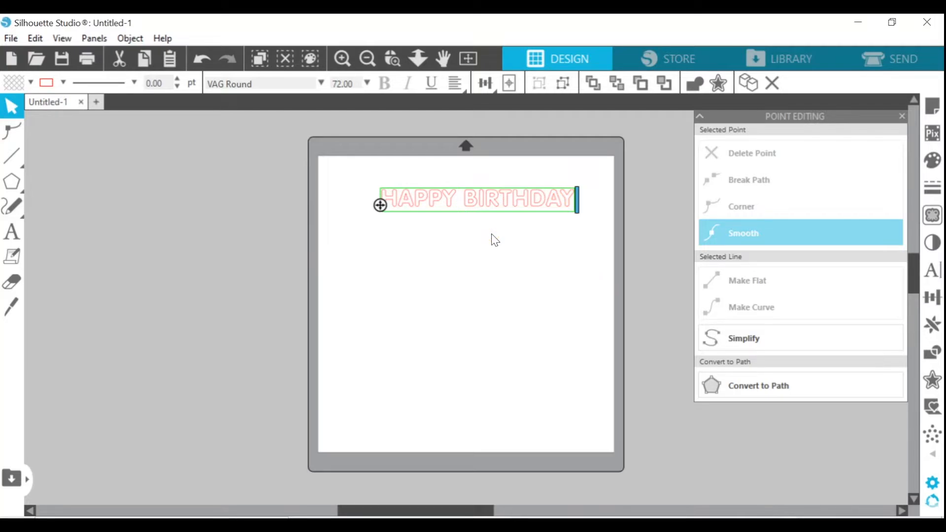
type("VE A ")
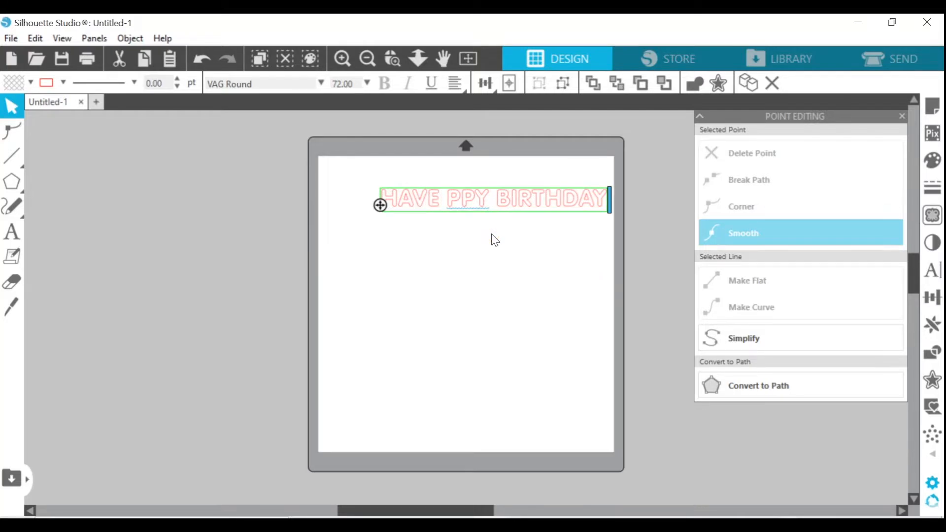
type("H")
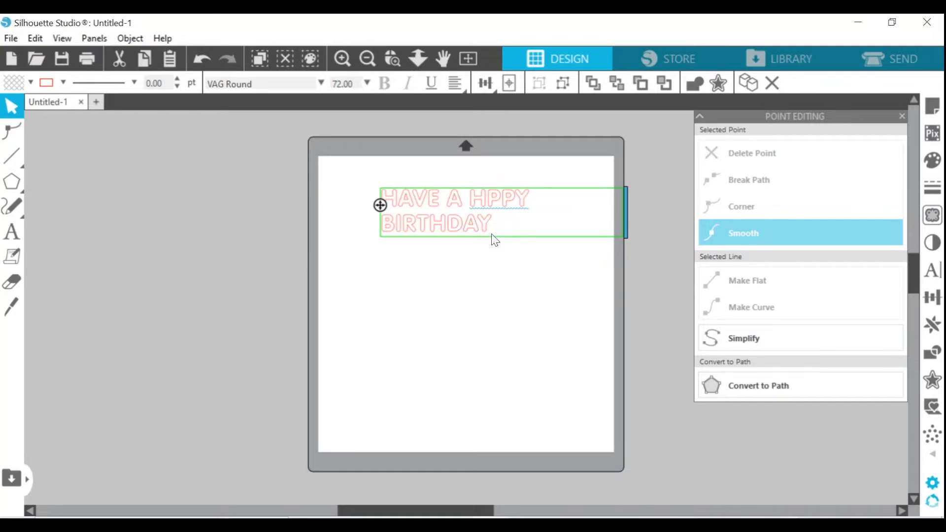
type("A")
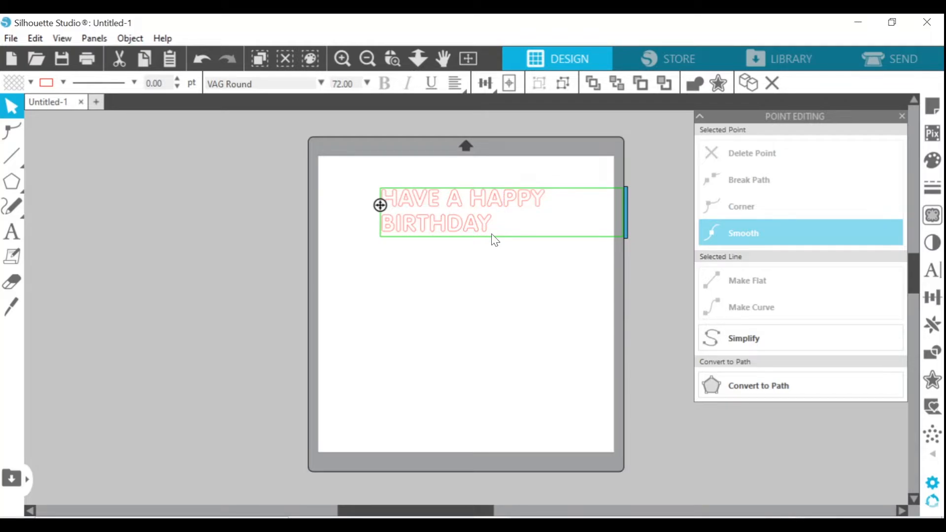
left_click(495, 241)
Draw a circle about 8.71 cm across below the text and move it toward the page's left edge
mouse_move(13, 182)
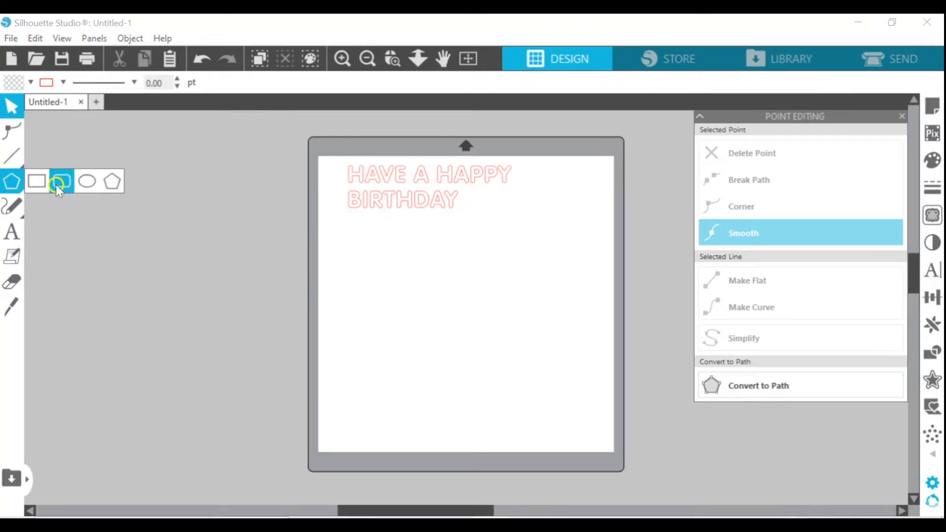
left_click(85, 186)
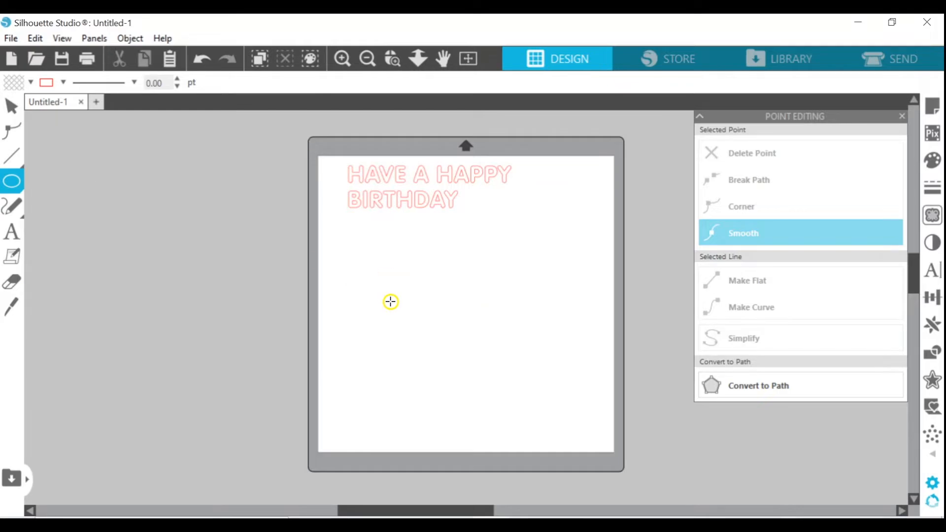
mouse_move(386, 251)
left_mouse_down()
mouse_move(481, 338)
mouse_move(477, 327)
mouse_move(445, 325)
left_mouse_up()
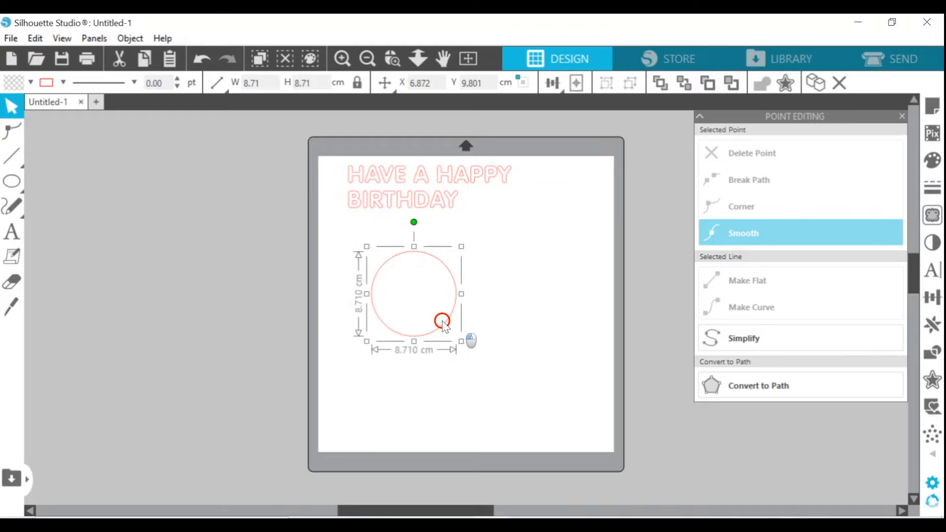
left_click_drag(444, 325, 410, 317)
Draw a five-point wavy curve about 15.75 by 5.26 cm on the page to the right of the circle
mouse_move(10, 155)
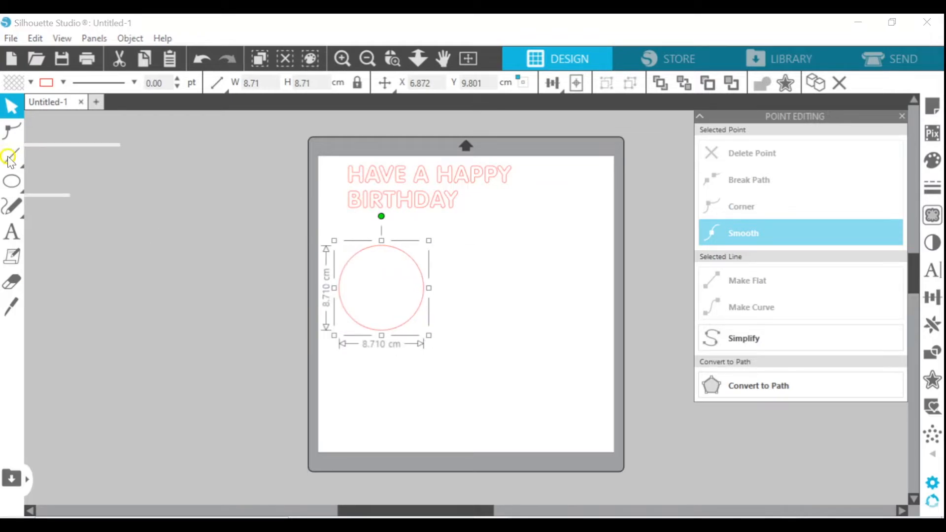
left_click(63, 158)
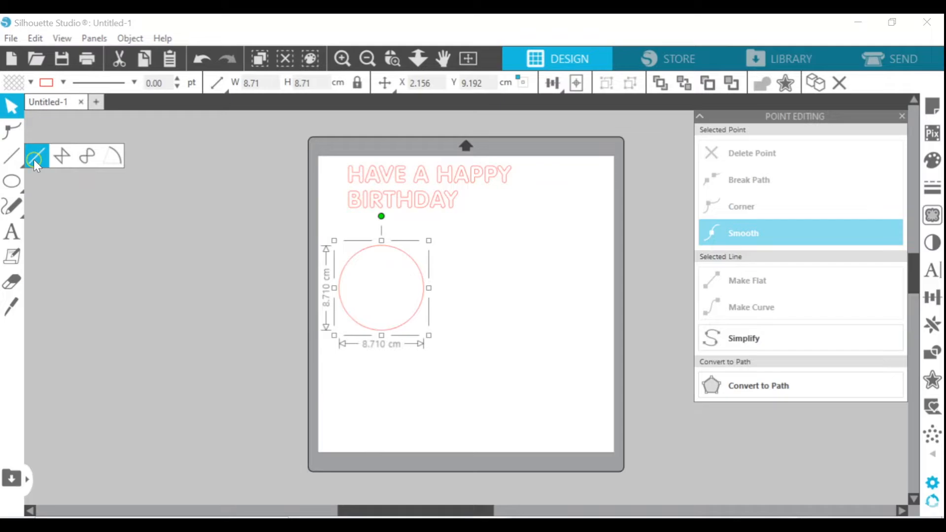
left_click(86, 156)
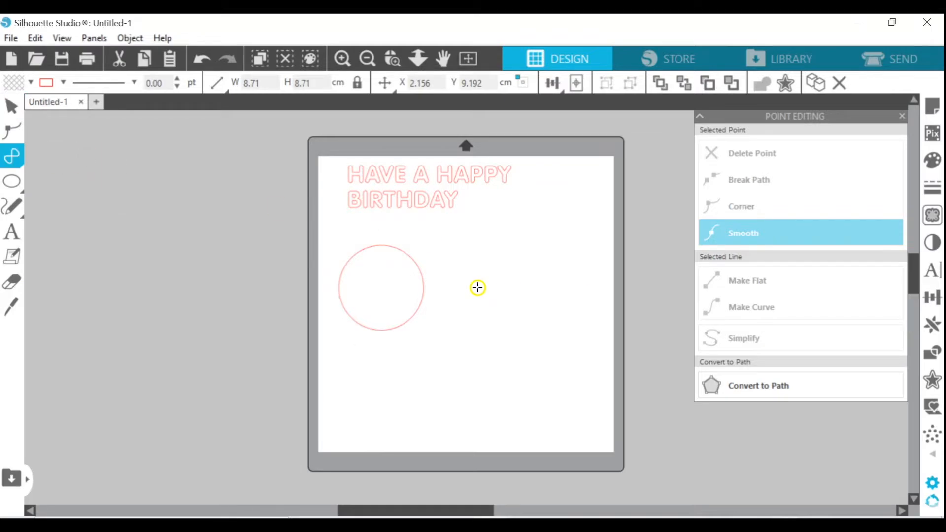
left_click(448, 283)
left_click(473, 259)
left_click(519, 292)
left_click(544, 258)
left_click(601, 310)
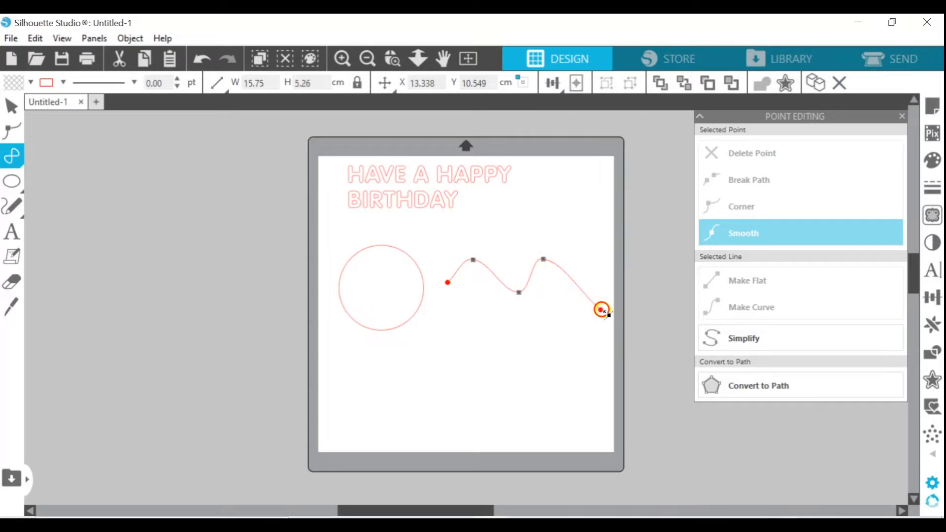
double_click(602, 309)
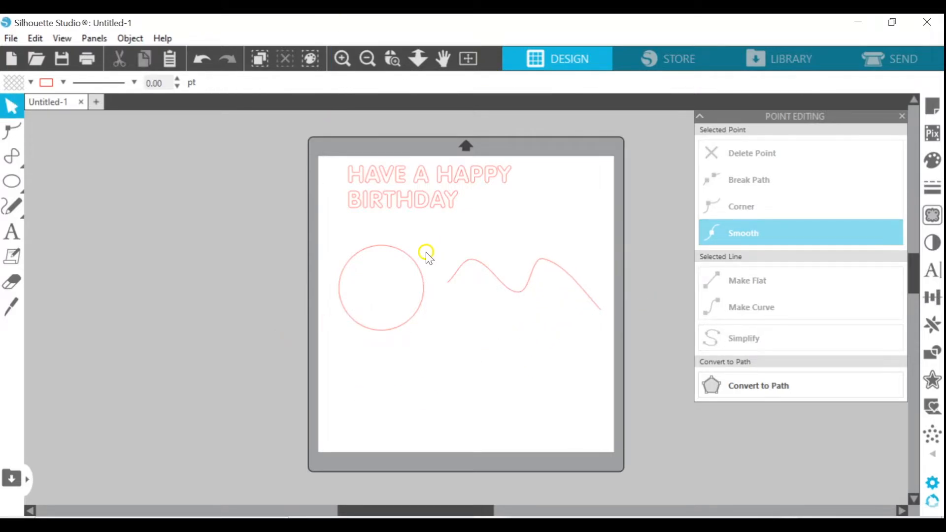
Move the birthday text slightly left and up, using both its selection and its text-editing move handle
left_click(415, 211)
double_click(401, 205)
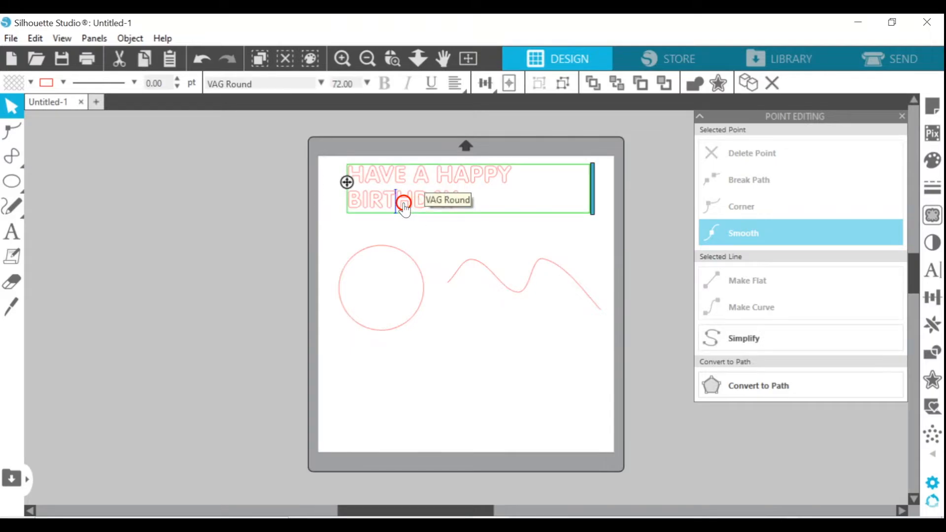
left_click(441, 222)
left_click(417, 199)
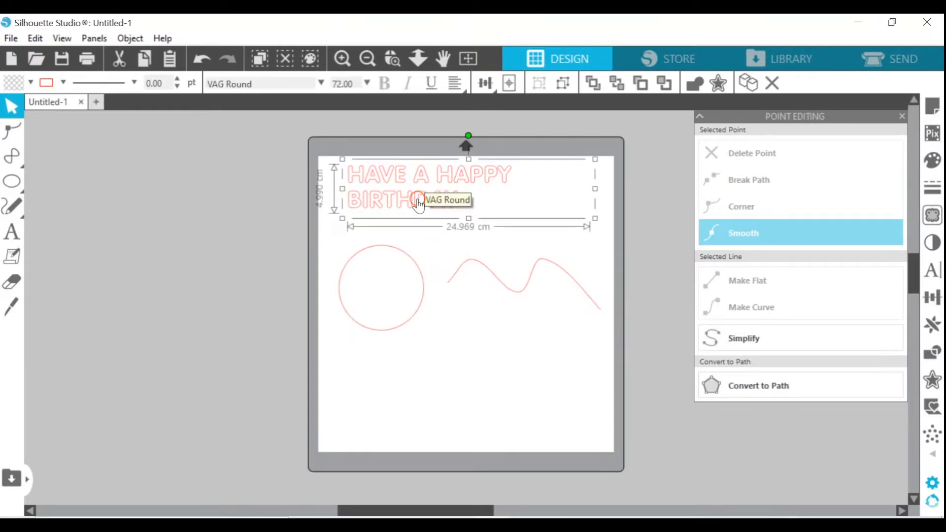
left_click_drag(418, 198, 400, 198)
double_click(404, 202)
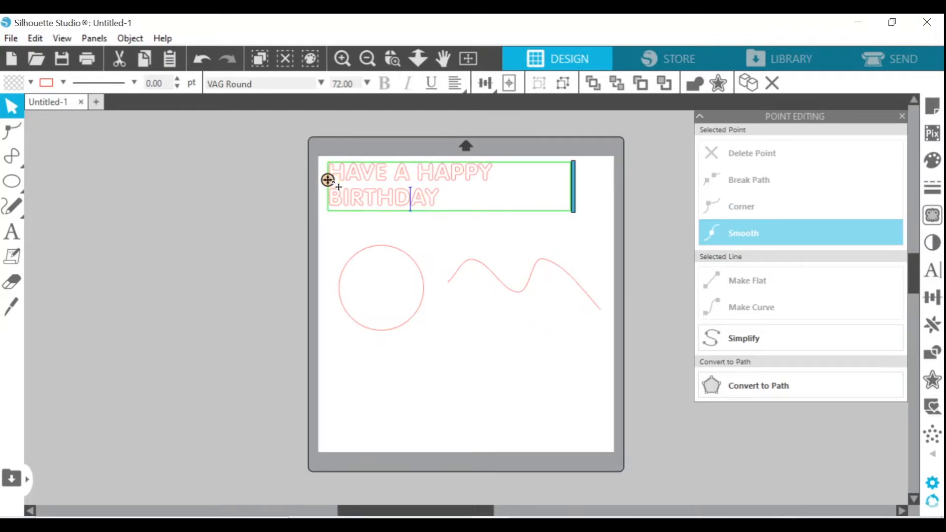
mouse_move(329, 180)
left_mouse_down()
mouse_move(343, 269)
mouse_move(335, 266)
mouse_move(334, 157)
mouse_move(345, 257)
mouse_move(325, 209)
mouse_move(327, 180)
left_mouse_up()
Enlarge the circle to about 13.16 cm across and place it near the page center, with the wavy curve moved off the page's right edge
left_click(401, 317)
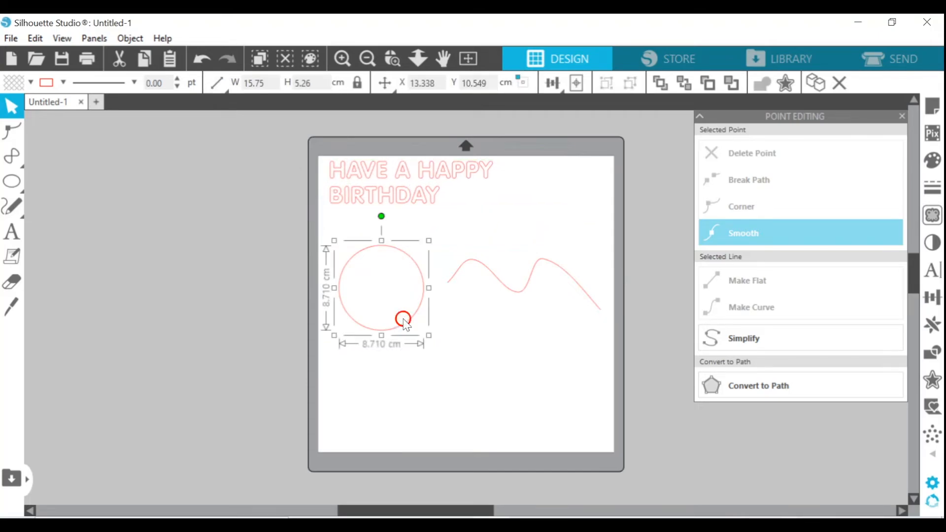
left_click_drag(430, 335, 471, 384)
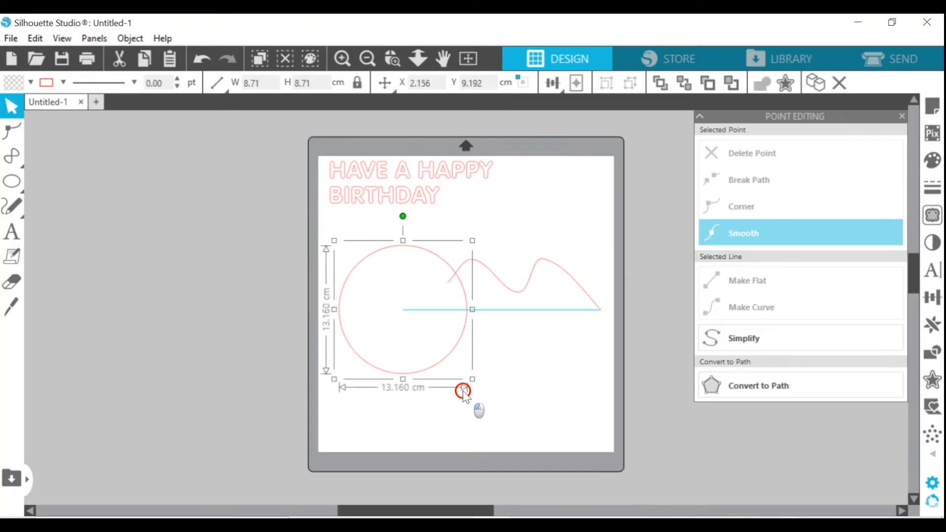
left_click(581, 290)
mouse_move(419, 373)
left_mouse_down()
mouse_move(474, 381)
mouse_move(460, 381)
left_mouse_up()
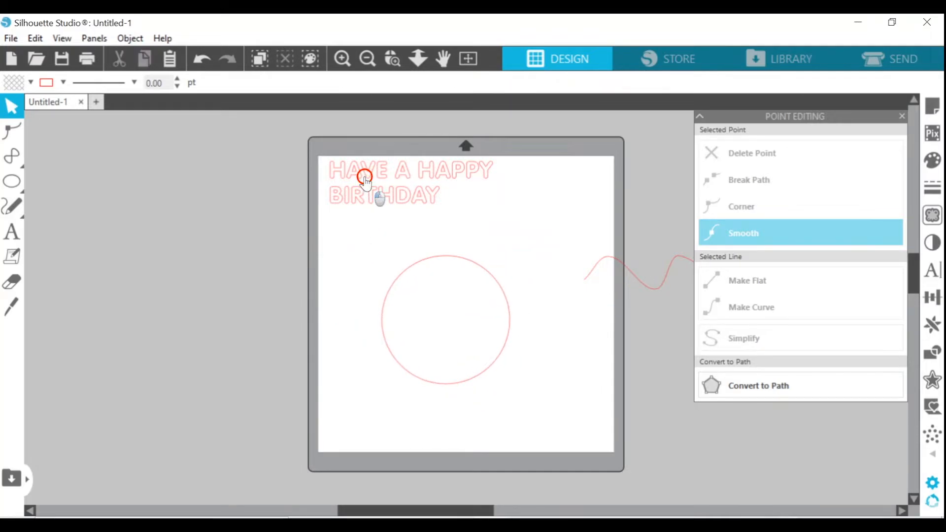
Attach the HAVE A HAPPY BIRTHDAY text to the outside of the circle, starting at the circle's lower left
left_click(367, 172)
left_click(328, 178)
left_click_drag(328, 177, 383, 374)
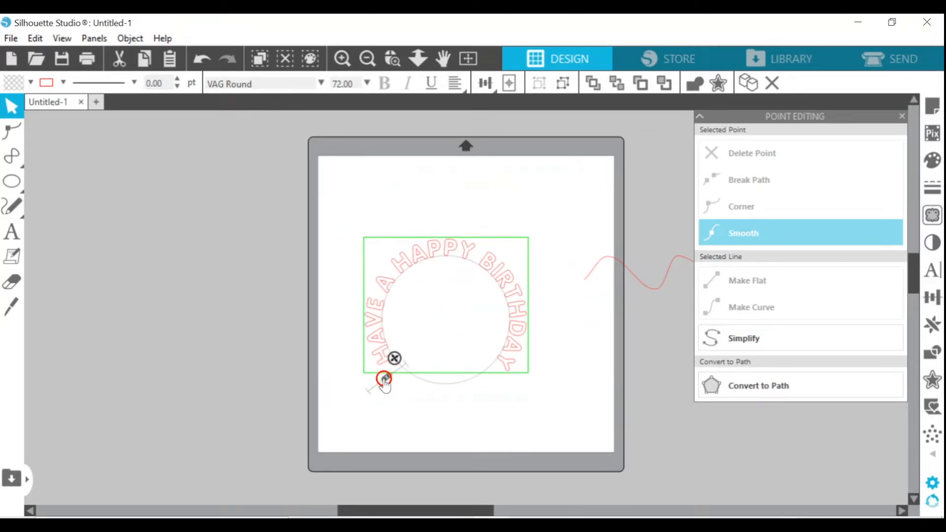
left_click(401, 427)
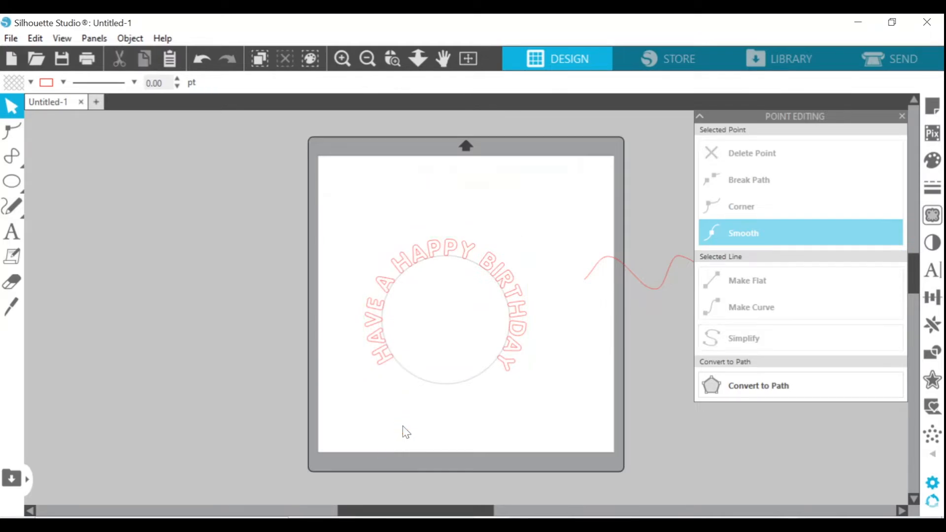
Convert the text around the circle to a path and move it off the circle, overlapping the page's left edge
left_click(450, 249)
right_click(452, 251)
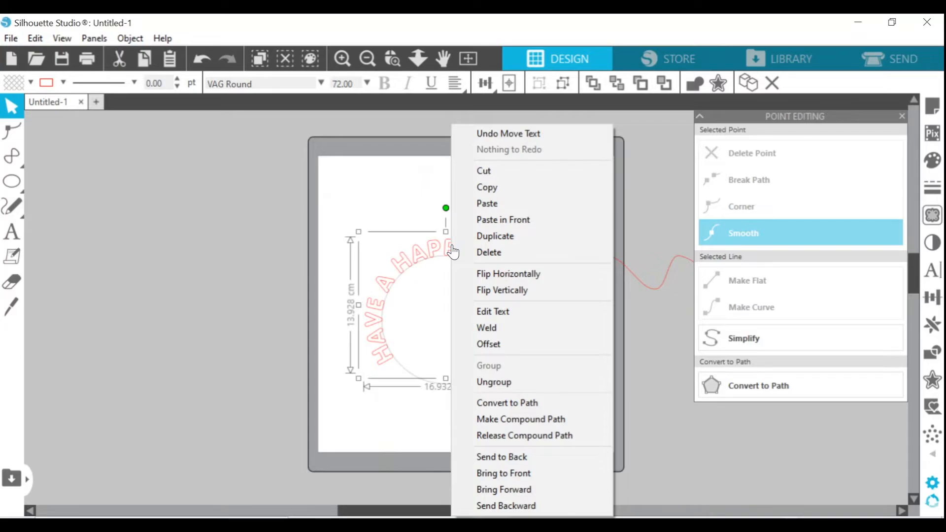
left_click(512, 403)
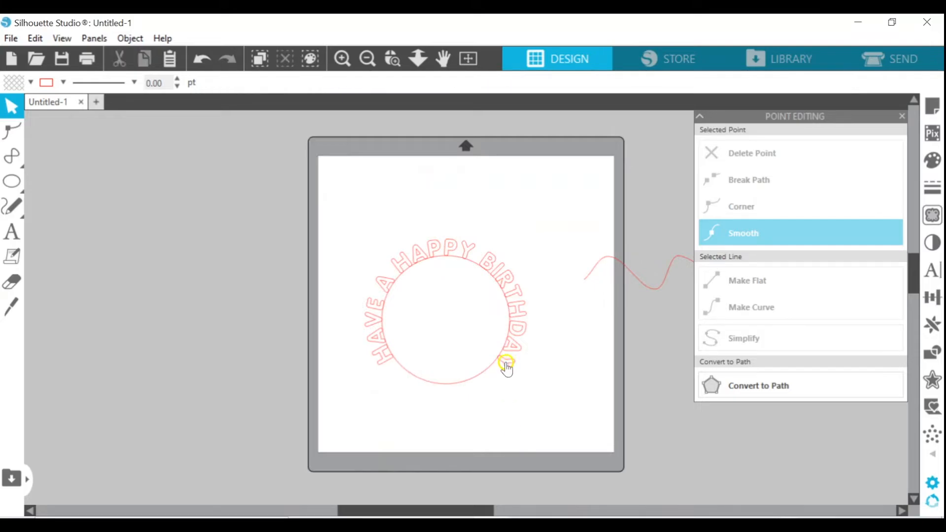
left_click_drag(517, 307, 333, 373)
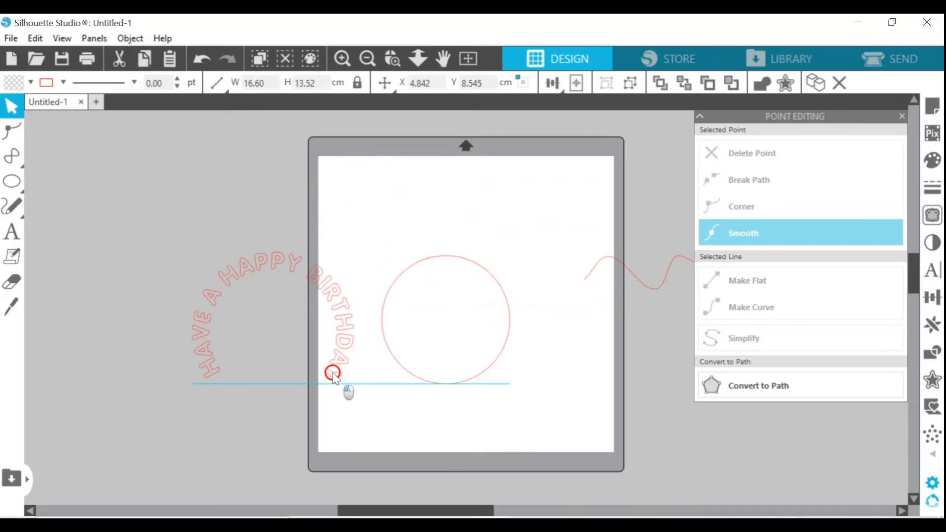
left_click_drag(333, 374, 335, 375)
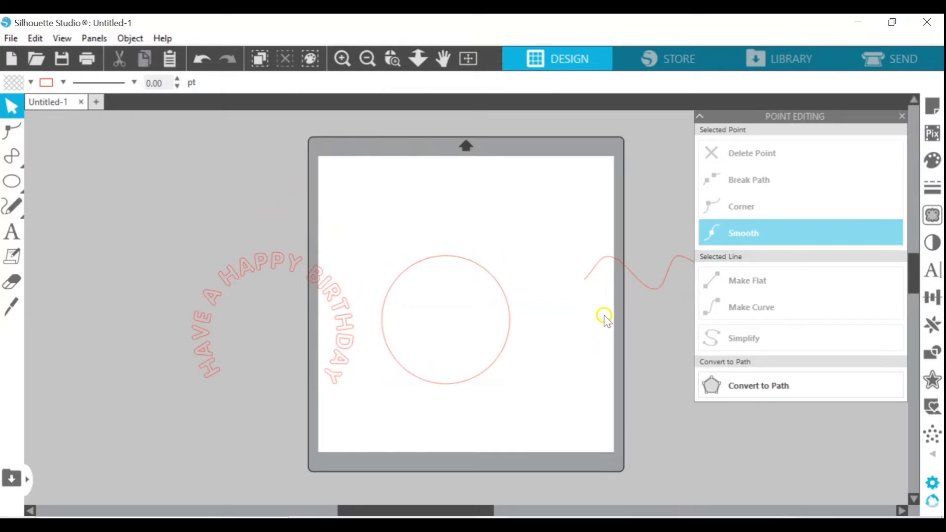
Place the wavy curve on the page above the lowered circle, and attach new HAPPY BIRTHDAY text along the curve
mouse_move(639, 275)
left_mouse_down()
mouse_move(456, 206)
mouse_move(427, 212)
mouse_move(443, 235)
left_mouse_up()
left_click(444, 272)
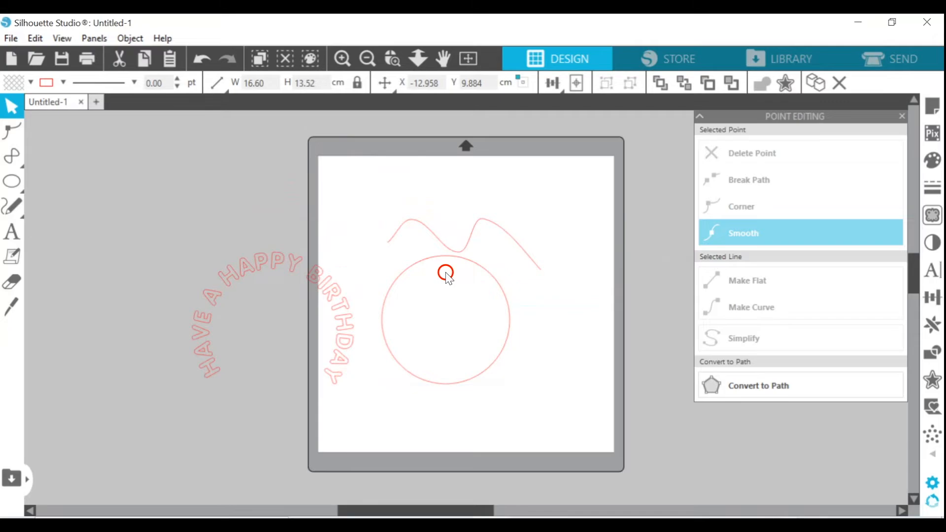
left_click(9, 237)
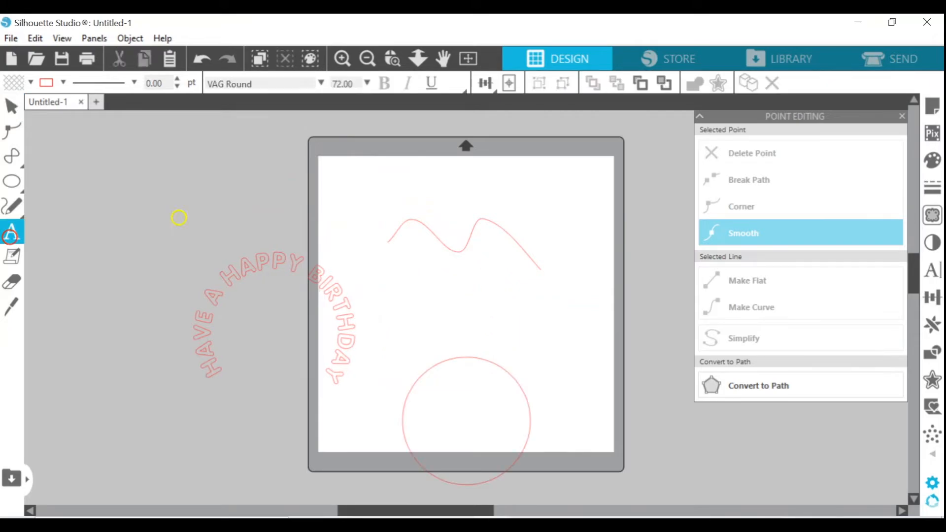
left_click(372, 176)
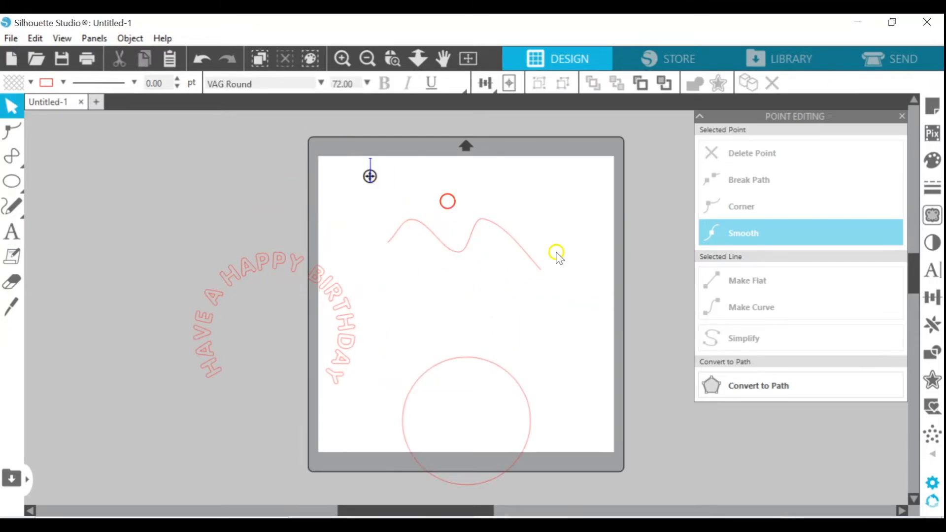
type("HAPPY BIRTHDAY")
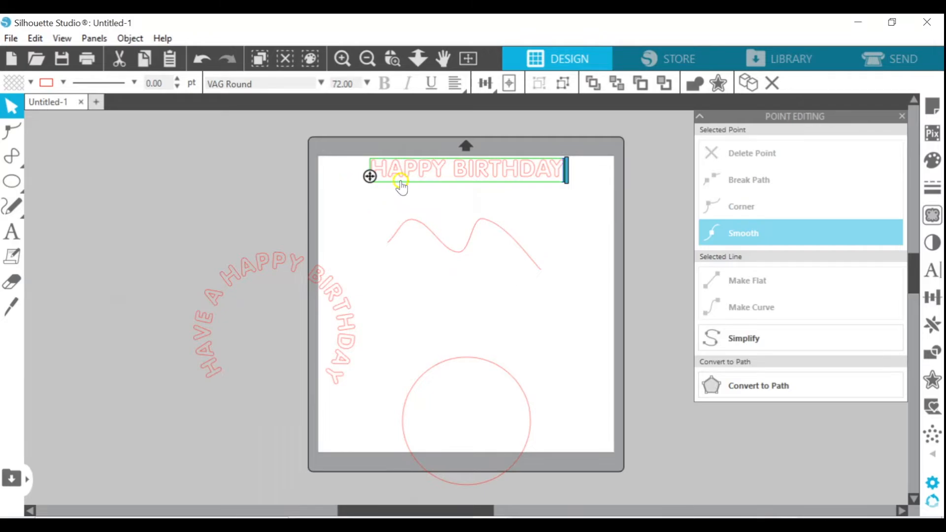
mouse_move(369, 176)
left_mouse_down()
mouse_move(383, 194)
mouse_move(388, 263)
mouse_move(405, 227)
mouse_move(449, 238)
mouse_move(429, 228)
mouse_move(391, 237)
mouse_move(379, 270)
mouse_move(387, 204)
mouse_move(406, 197)
left_mouse_up()
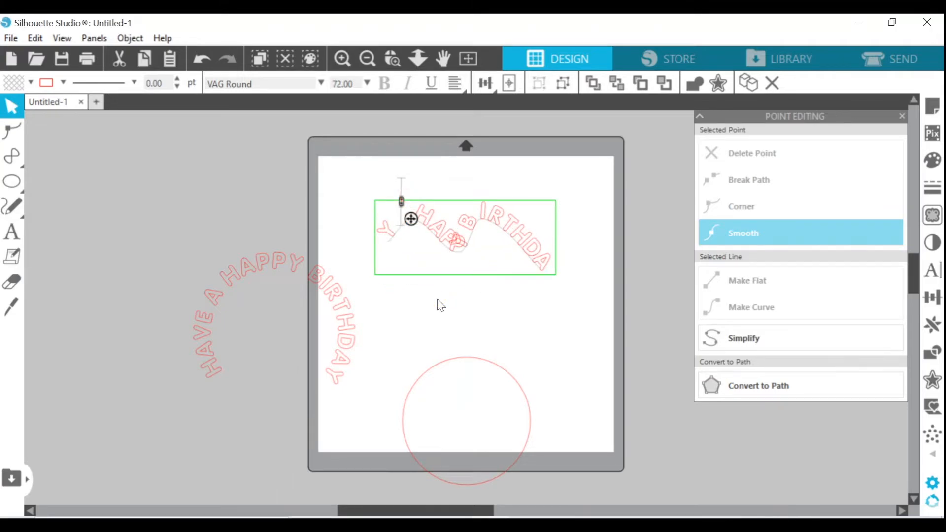
Delete all the objects: the wavy curve with its text, the converted birthday text and the circle
left_click(416, 187)
left_click(593, 274)
key("Delete")
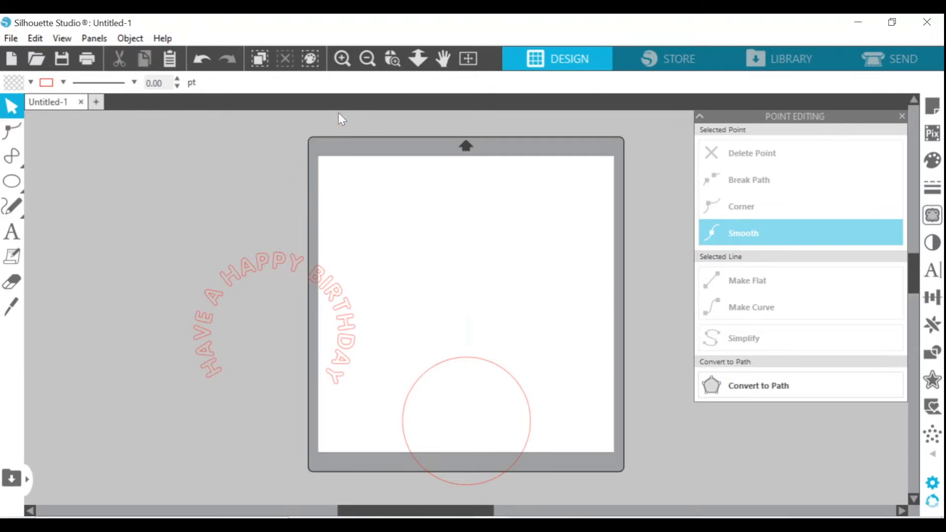
left_click_drag(146, 215, 704, 514)
key("Delete")
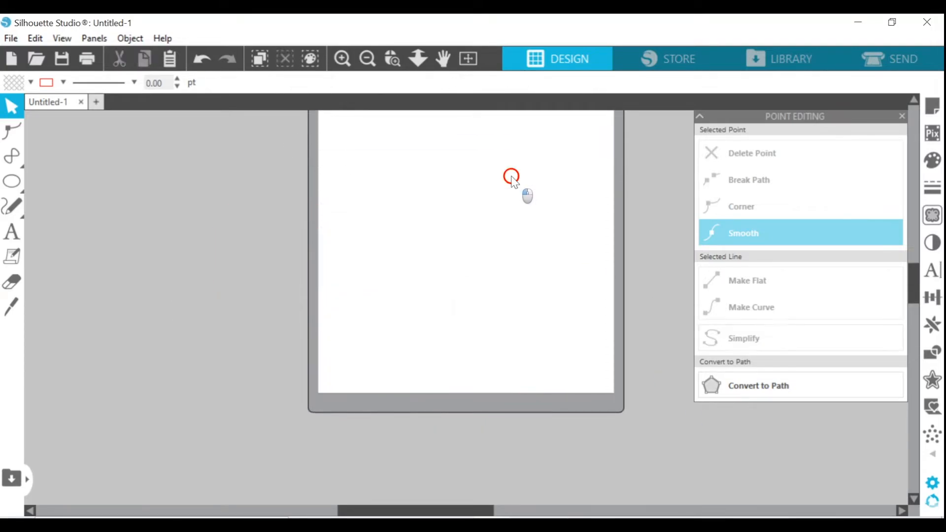
Add a sticky note on the left side of the page reading CUT OUT OF PINK CARD
left_click(7, 256)
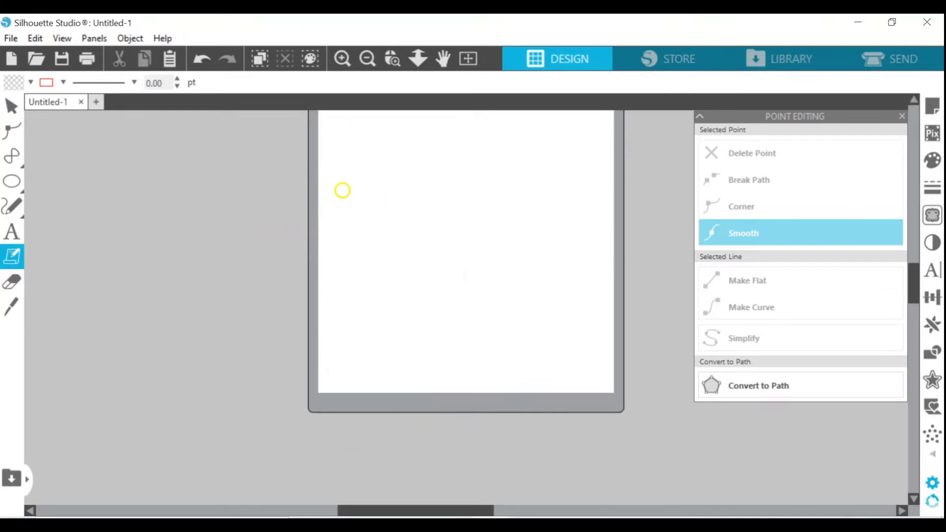
left_click(344, 188)
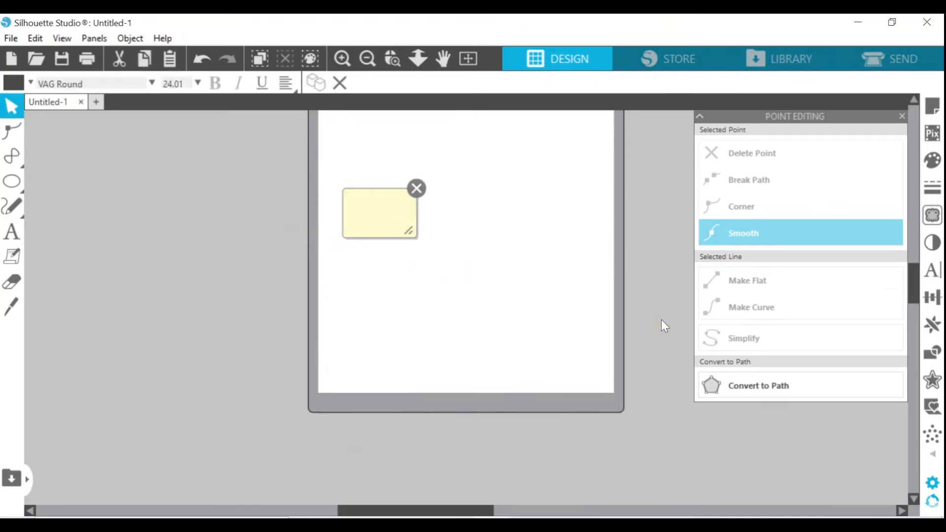
type("CUT")
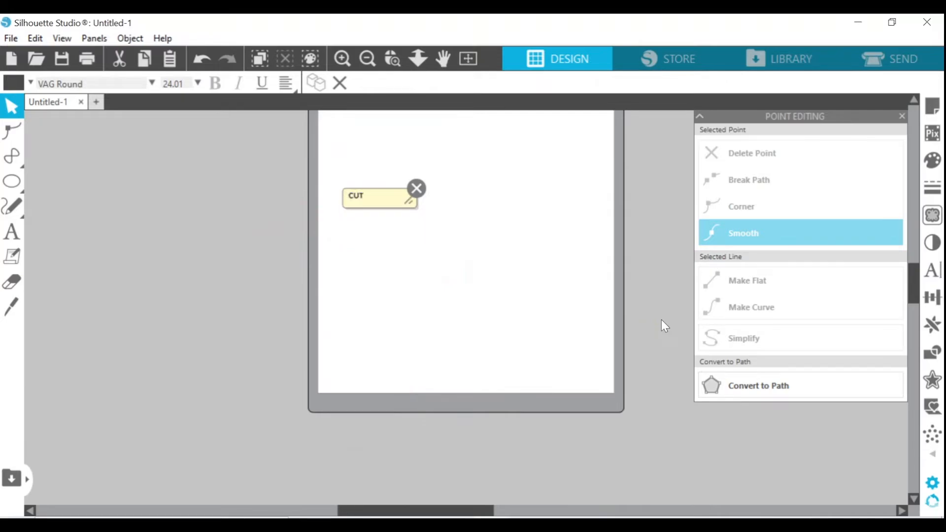
type(" OUT OF")
key("Return")
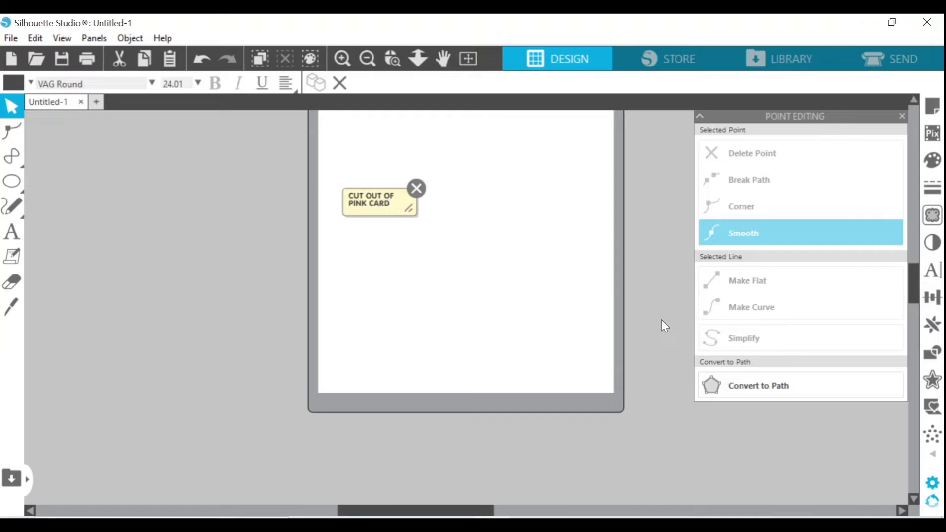
left_click(491, 321)
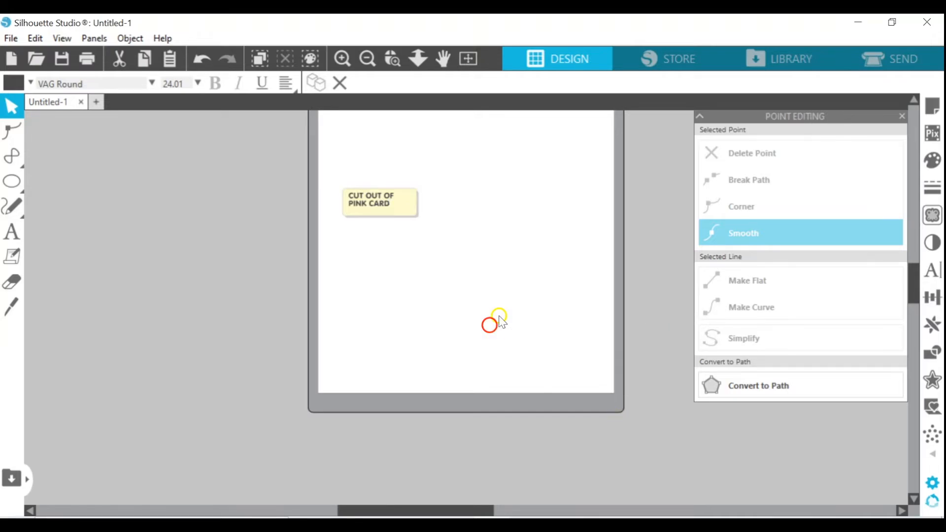
left_click(427, 303)
Draw an ellipse about 11.26 by 8.37 cm to the right of the note and fill it with pink F2777D
left_click(12, 181)
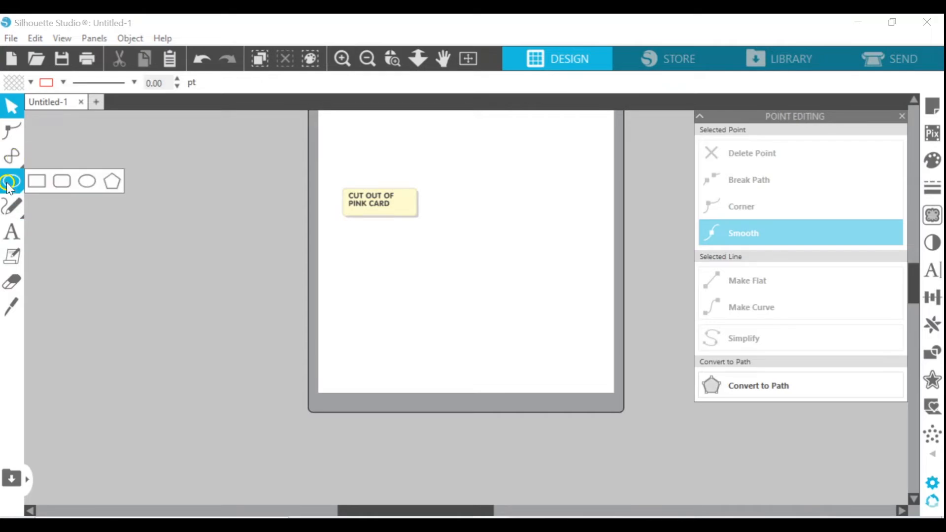
left_click(81, 186)
mouse_move(453, 204)
left_mouse_down()
mouse_move(542, 246)
mouse_move(567, 288)
left_mouse_up()
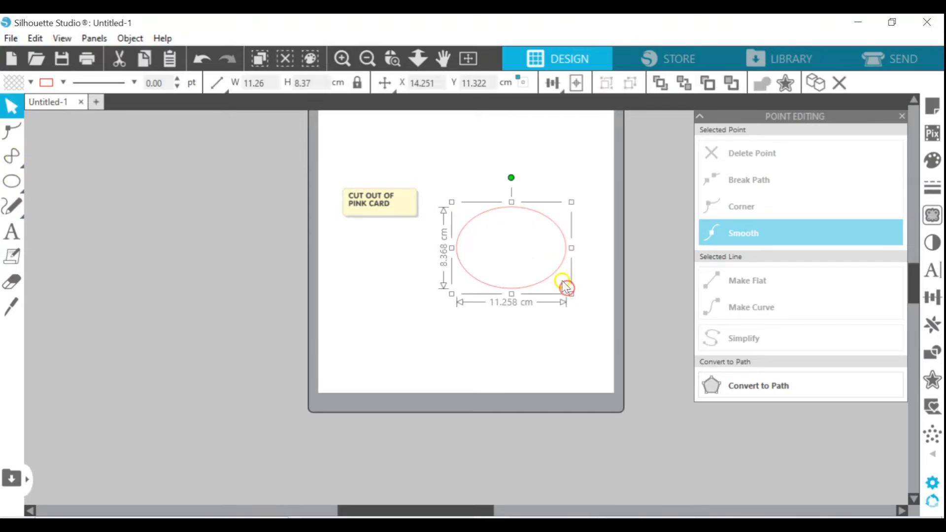
left_click(933, 167)
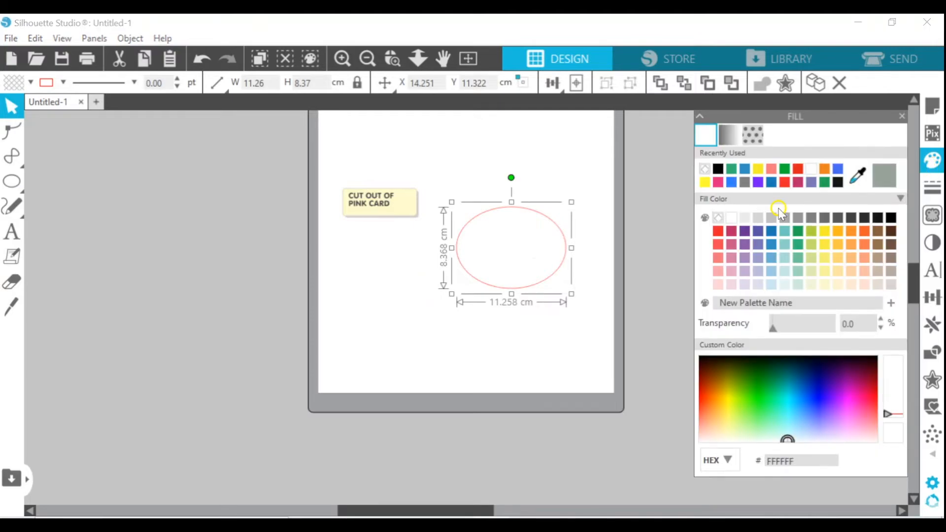
left_click(772, 169)
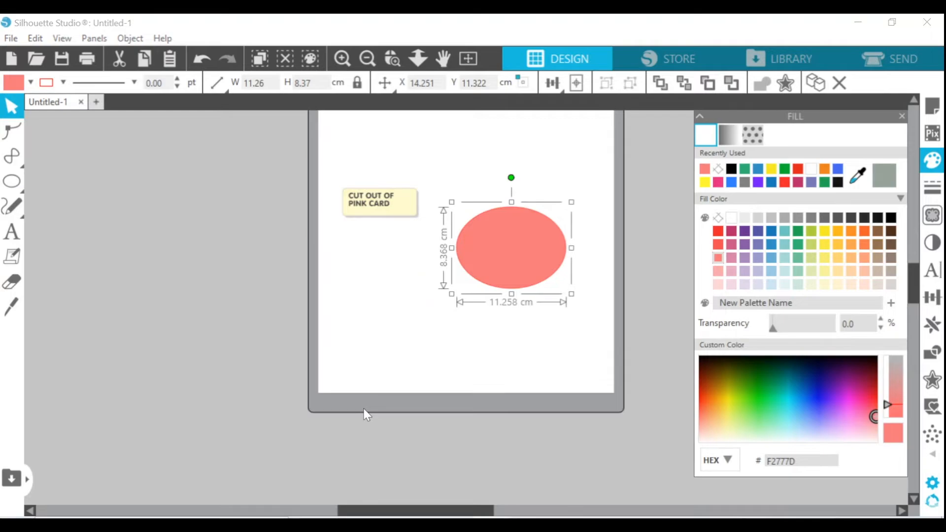
left_click(397, 323)
left_click(608, 231)
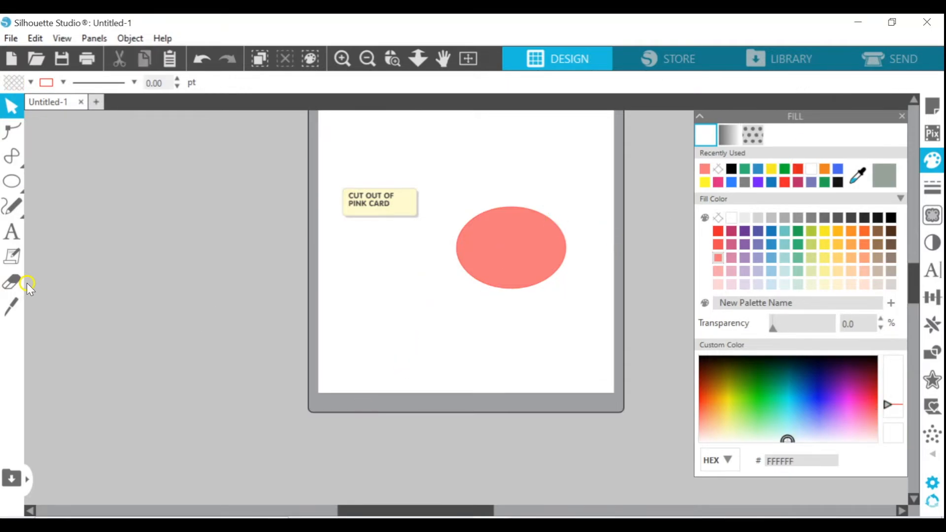
Erase a vertical slot down from the top of the left ellipse using the Eraser in Solid mode with a round tip of size 2.00
left_click(11, 282)
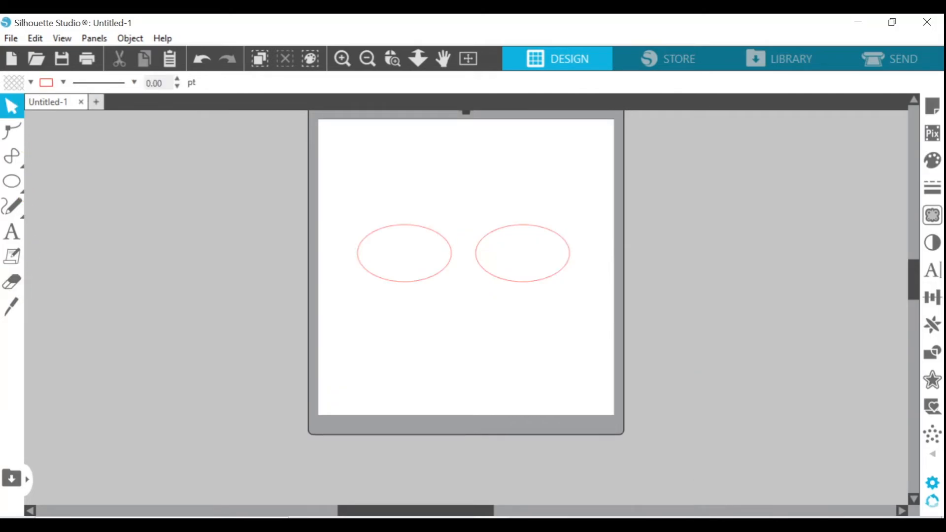
left_click(9, 283)
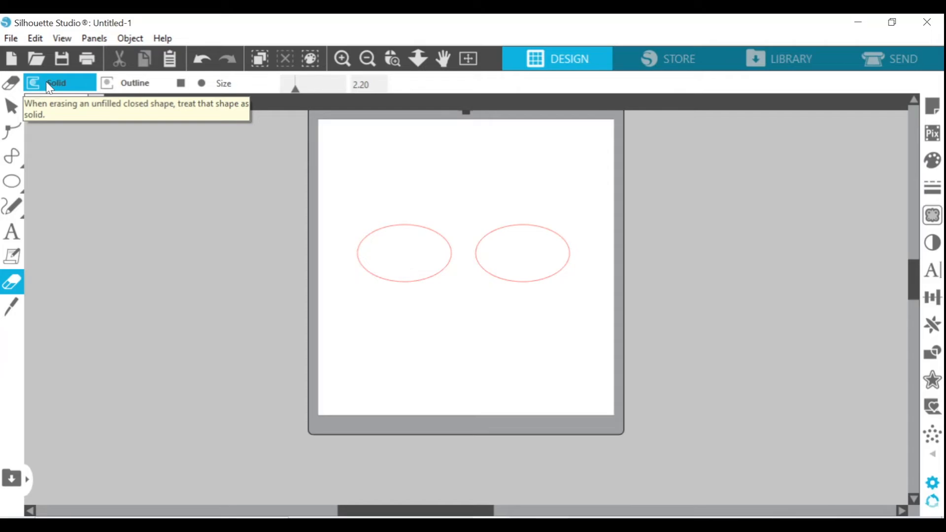
left_click(113, 81)
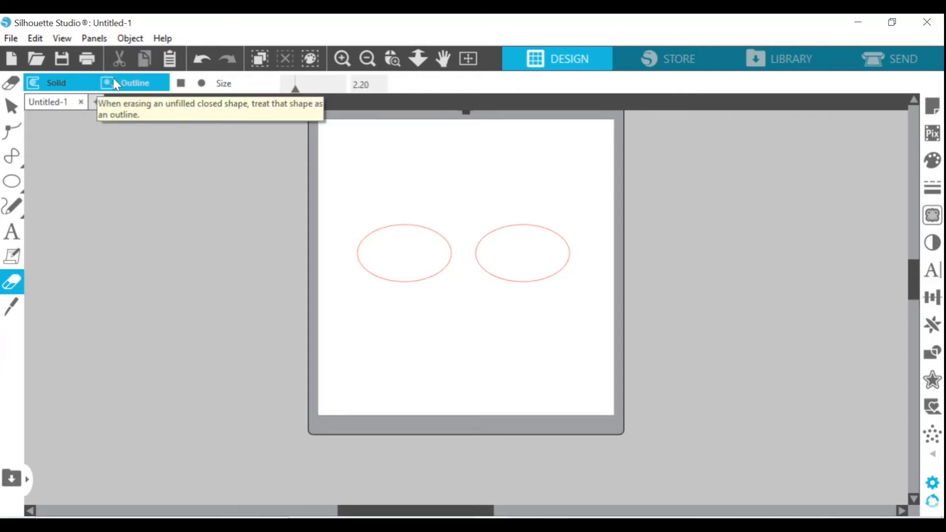
left_click(189, 80)
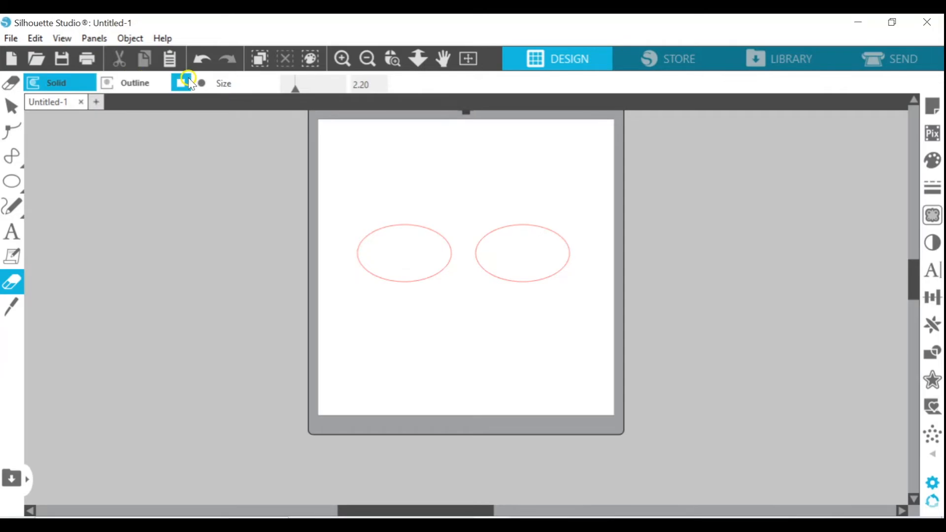
left_click(201, 83)
mouse_move(293, 90)
left_mouse_down()
mouse_move(365, 89)
mouse_move(290, 92)
mouse_move(299, 94)
left_mouse_up()
left_click_drag(361, 85, 409, 87)
key("BackSpace")
left_click(181, 83)
left_click(204, 77)
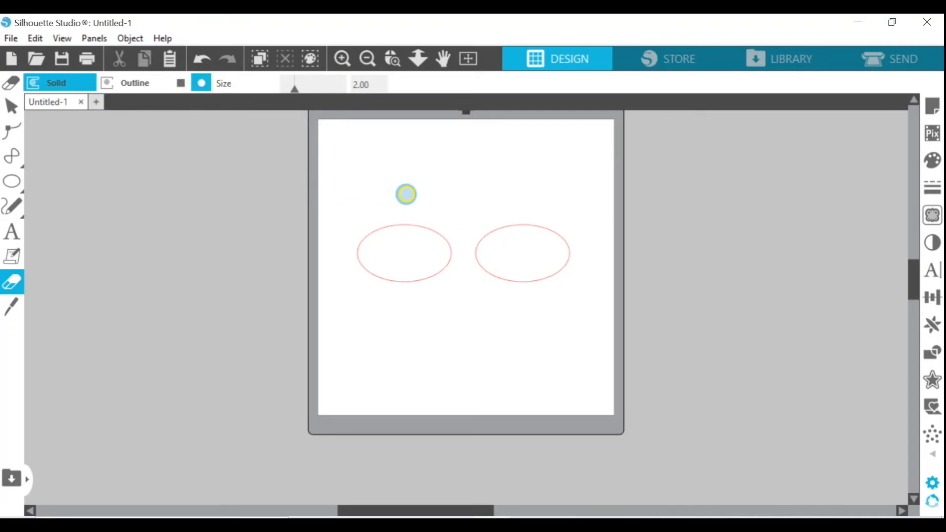
left_click_drag(406, 195, 404, 260)
key("Escape")
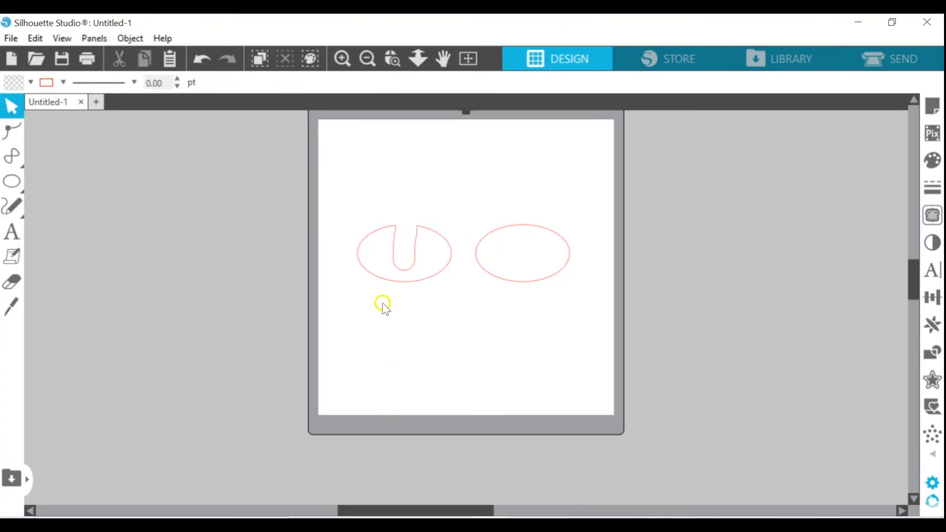
Erase a gap in the top edge of the right ellipse with the Eraser in Outline mode
left_click(11, 282)
left_click(134, 83)
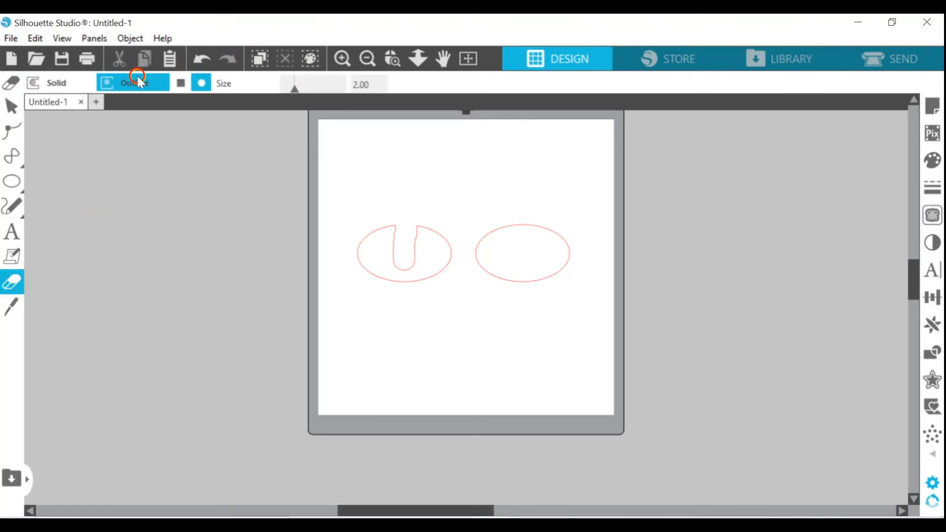
left_click_drag(521, 197, 526, 258)
left_click(504, 412)
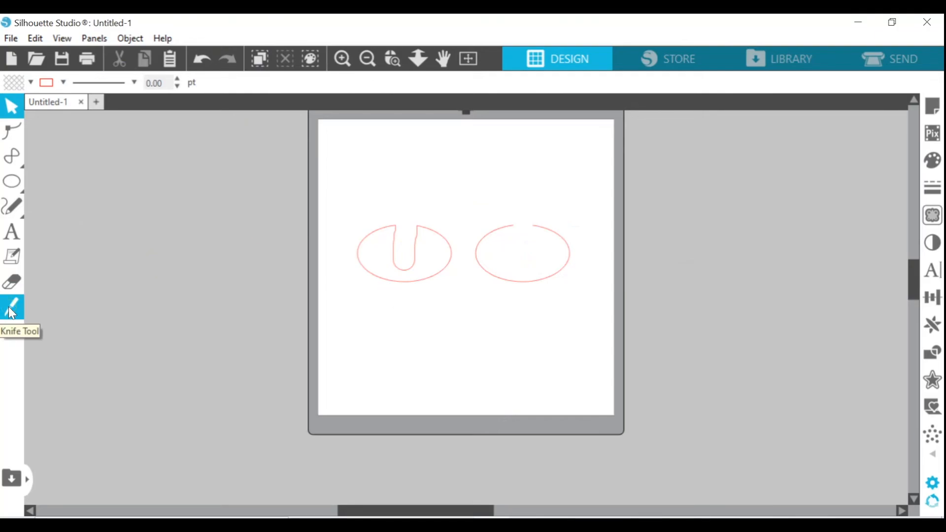
Draw an ellipse about 14.45 by 7.23 cm centered below the two erased ellipses
mouse_move(10, 180)
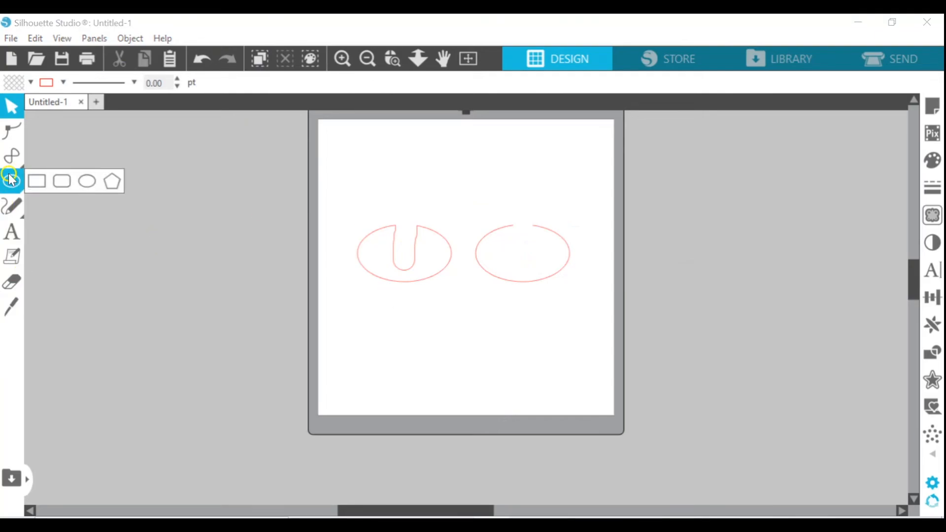
left_click(87, 182)
left_click_drag(390, 310, 530, 382)
Examine the Knife tool's Solid and Outline modes and its available cut types
left_click(18, 302)
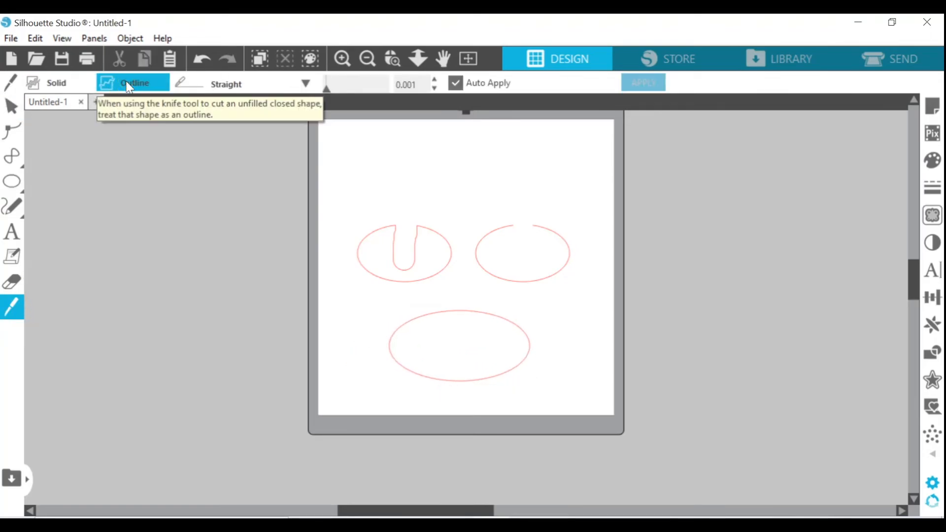
left_click(305, 81)
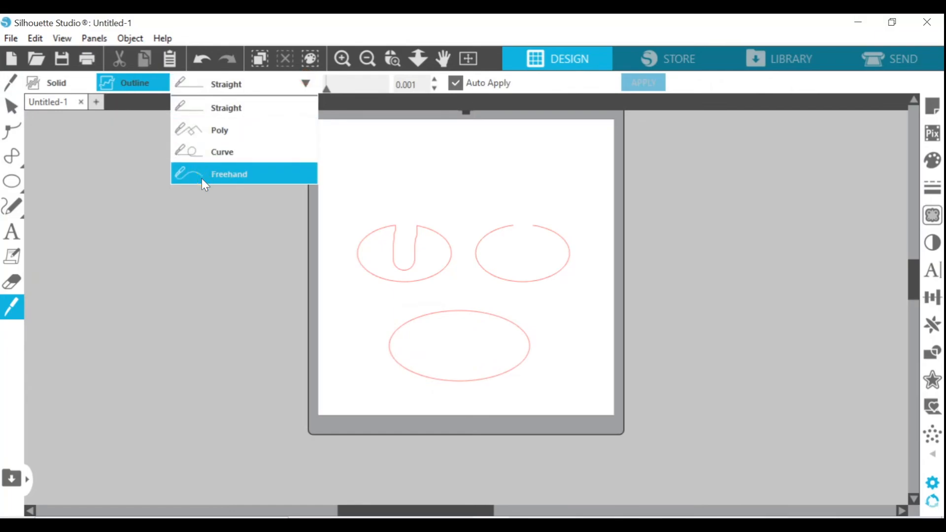
left_click(34, 82)
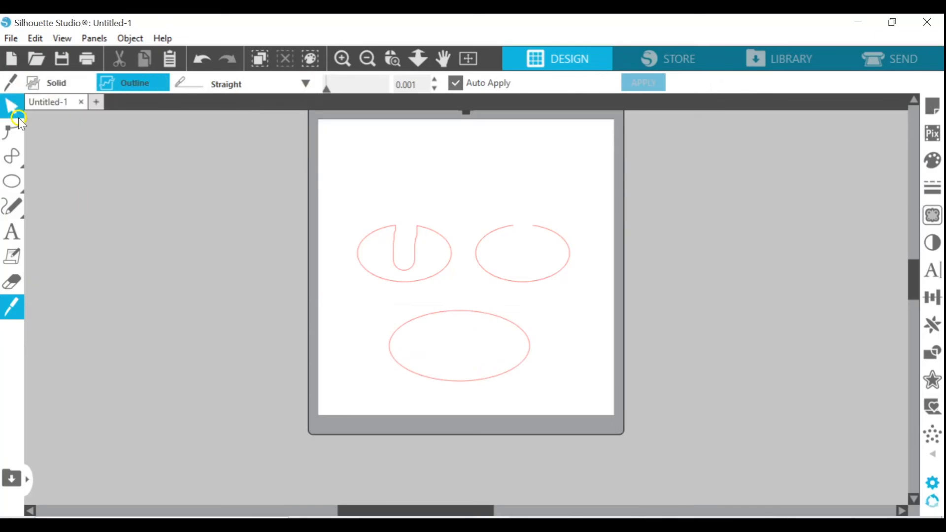
Move the large lower ellipse left and slightly up, to about X 0.86, Y 19.39 cm
left_click(18, 103)
left_click_drag(456, 312, 392, 308)
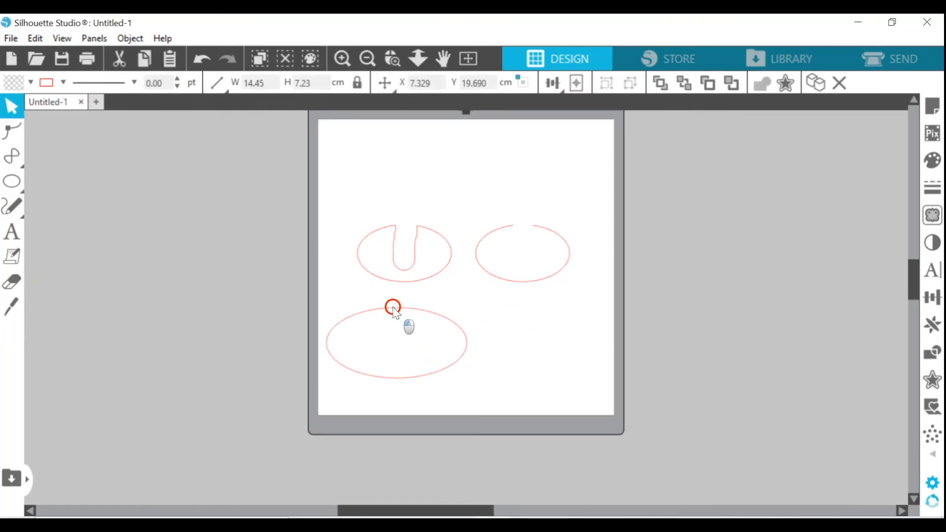
left_click(462, 344)
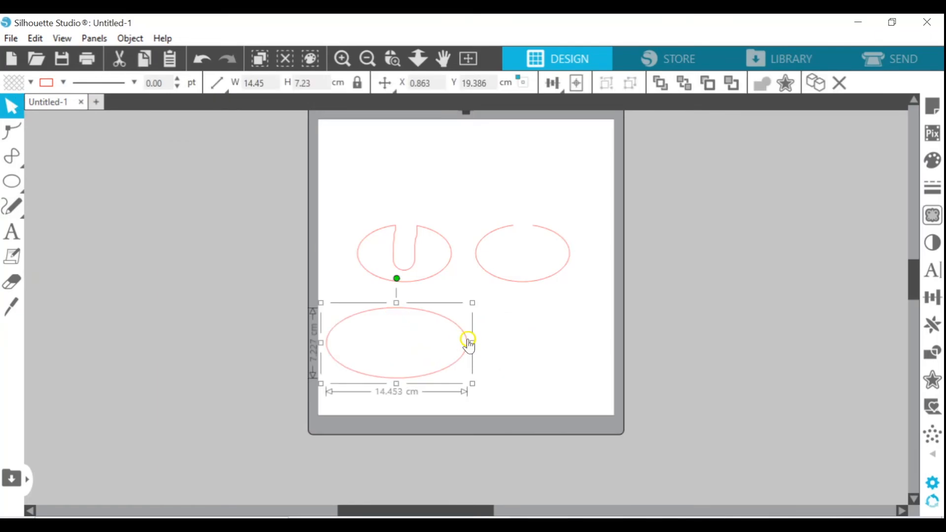
Narrow the large lower ellipse to about 10.04 cm wide, then duplicate it and place the copy beside it on the right
left_click_drag(473, 343, 429, 346)
right_click(429, 346)
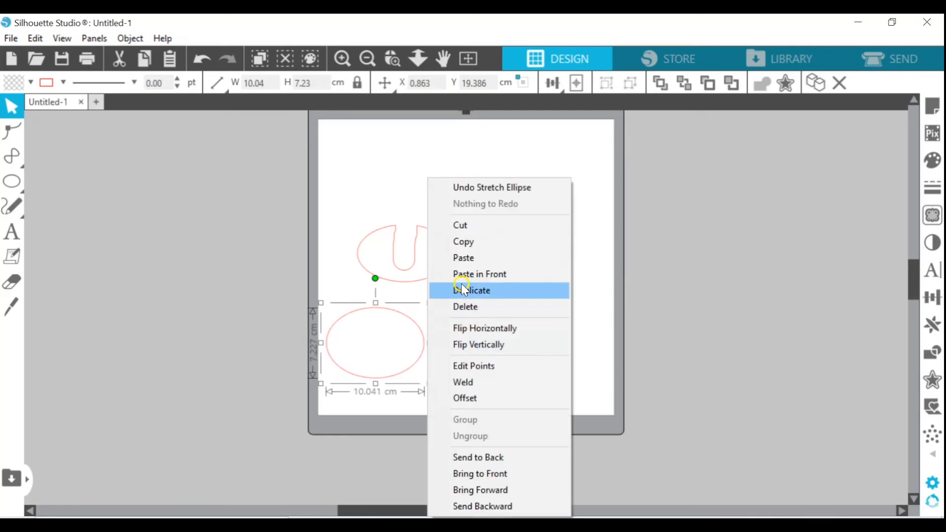
left_click(463, 290)
left_click_drag(423, 379, 535, 375)
Slice the lower-left ellipse top to bottom near its middle with a straight Solid Knife cut, and move its left half slightly left
left_click(12, 306)
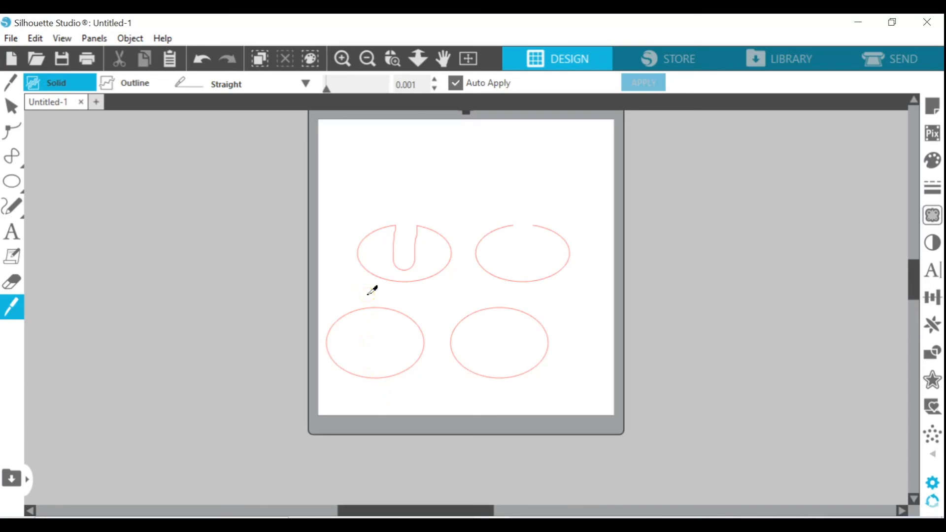
left_click(369, 293)
left_click_drag(369, 294, 374, 405)
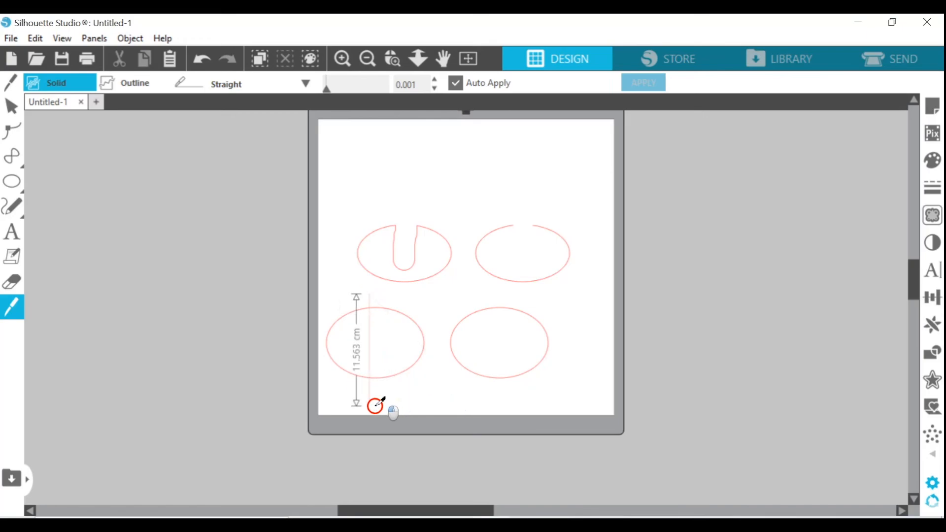
left_click_drag(375, 405, 375, 405)
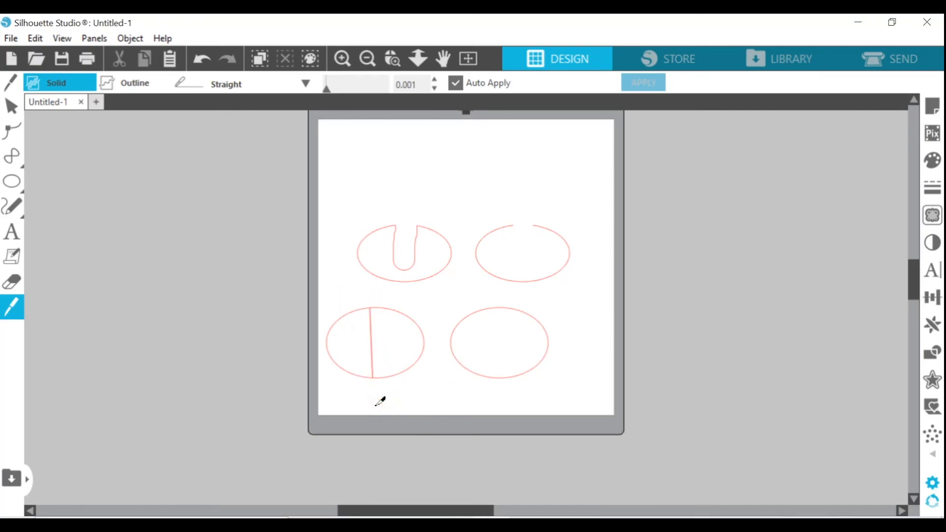
left_click(10, 105)
left_click(362, 373)
left_click_drag(362, 374, 357, 374)
left_click(355, 368)
Cut the lower-right ellipse diagonally with the Knife in Outline mode, and move the upper-right arc slightly away from the rest
left_click(13, 307)
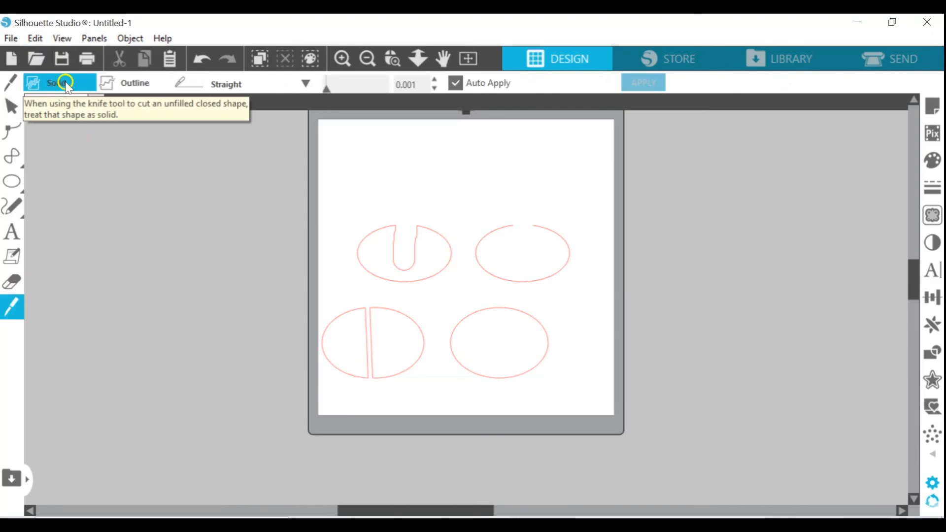
left_click(133, 84)
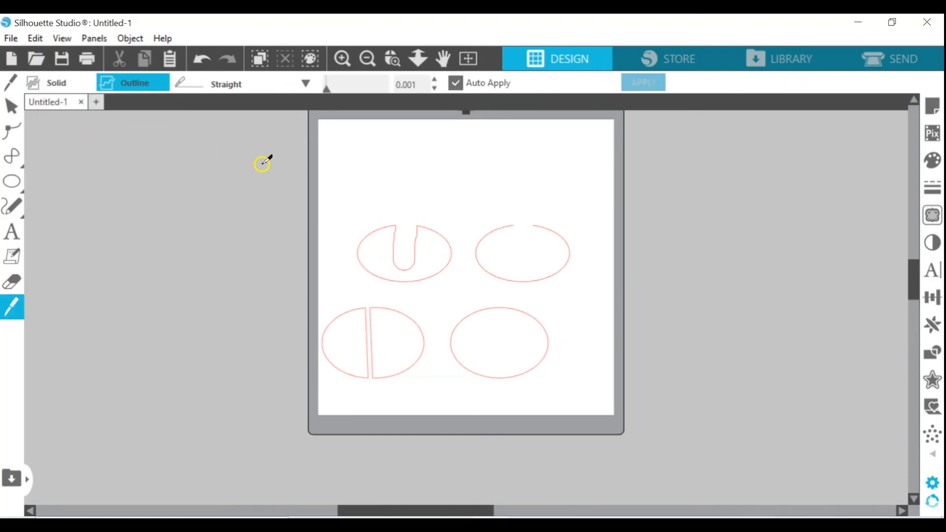
left_click_drag(457, 301, 569, 383)
left_click(9, 105)
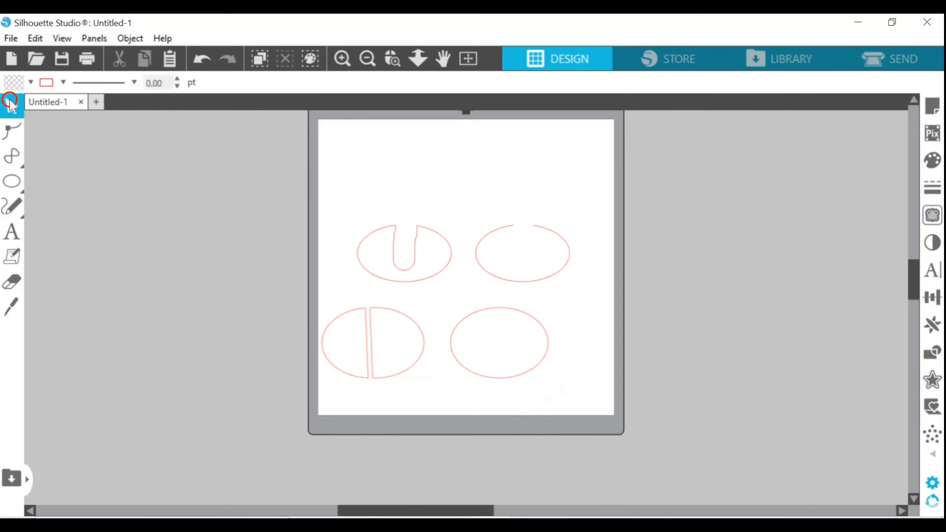
left_click_drag(545, 323, 560, 321)
left_click(564, 438)
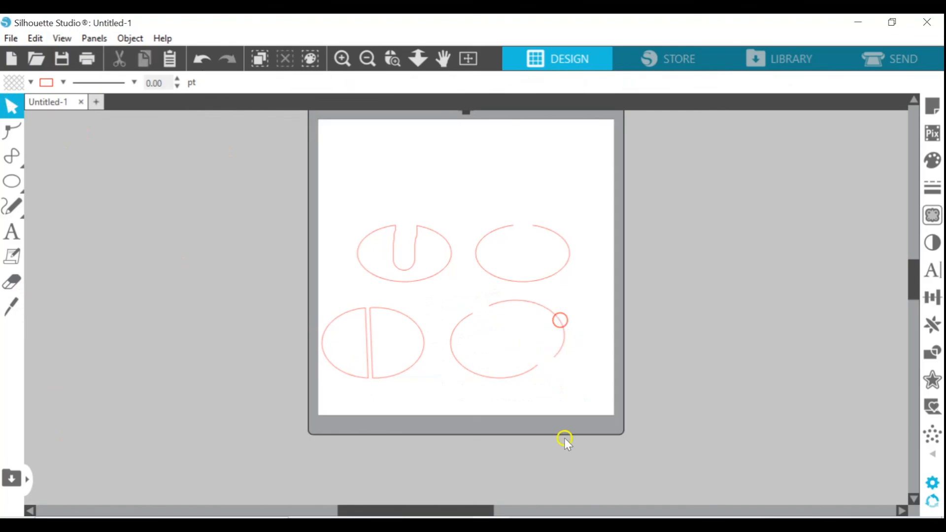